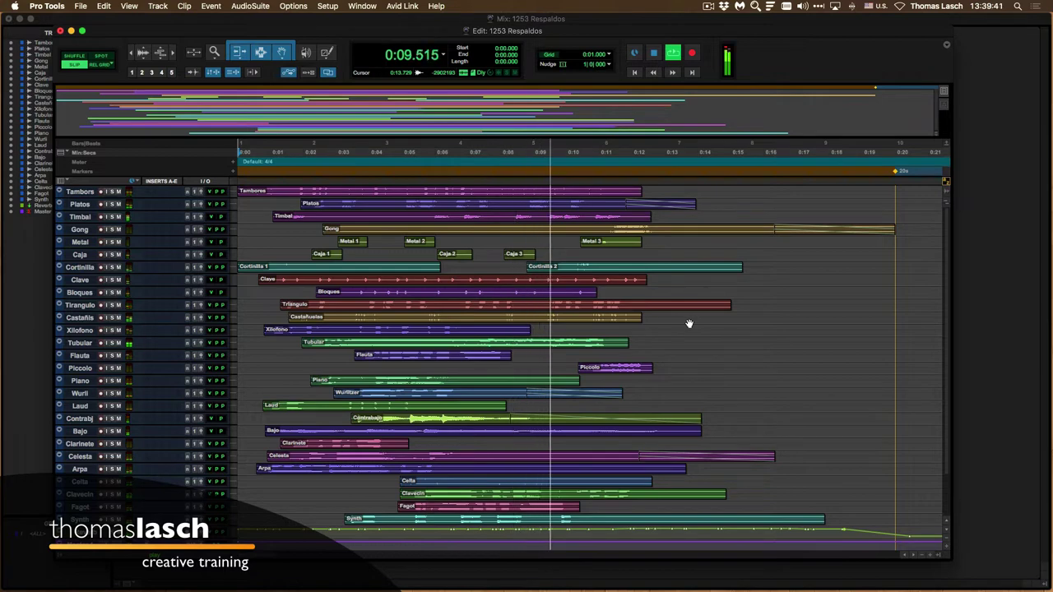
# Step: Review the session's tracks in the Edit window, stop playback and switch to the Mix window
pyautogui.scroll(-3, 258, 370)
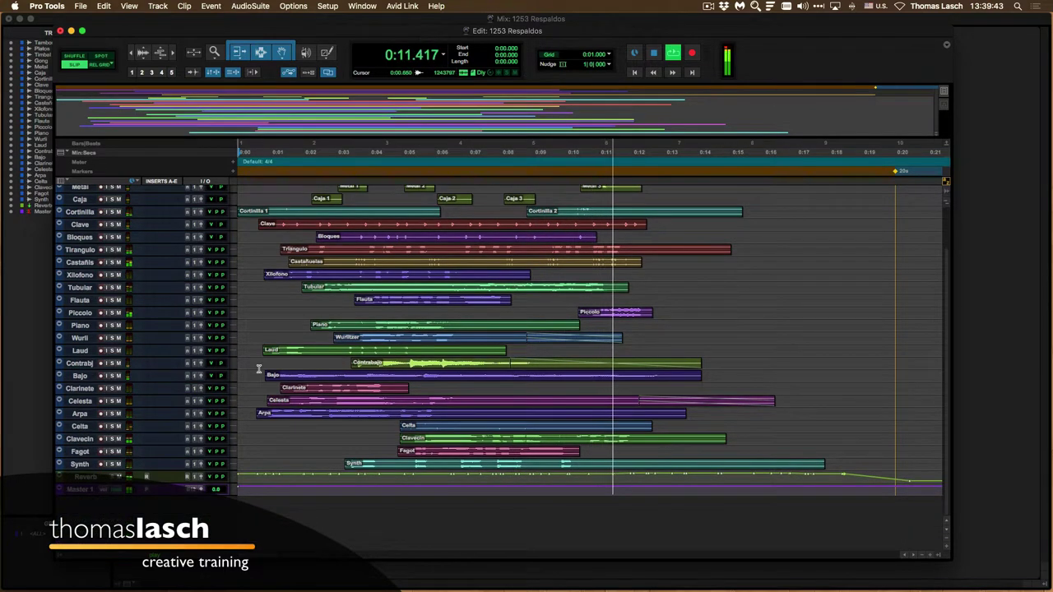
pyautogui.scroll(3, 258, 370)
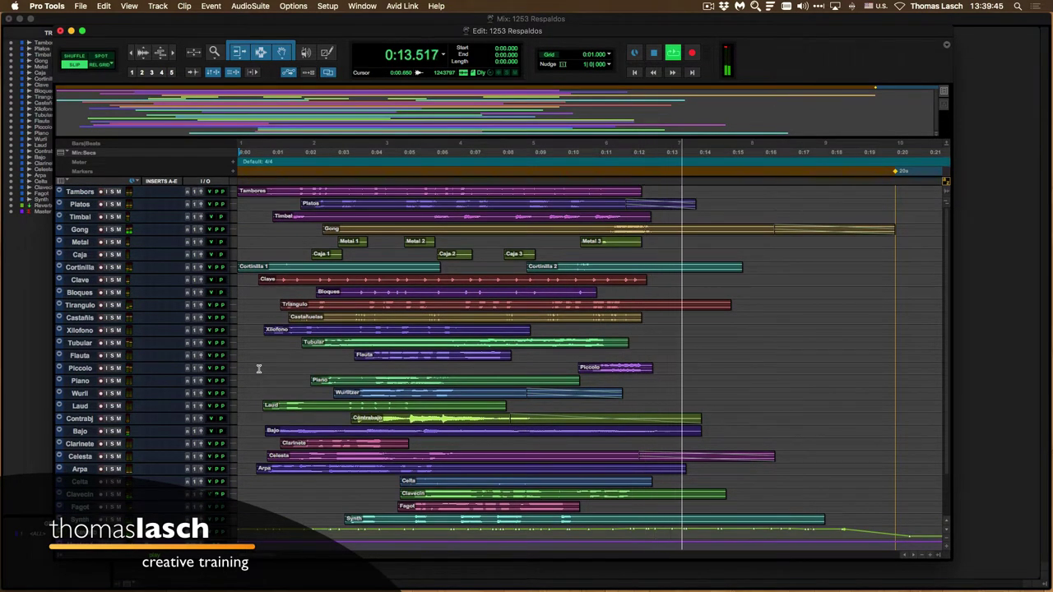
pyautogui.press('space')
pyautogui.press('super+equal')
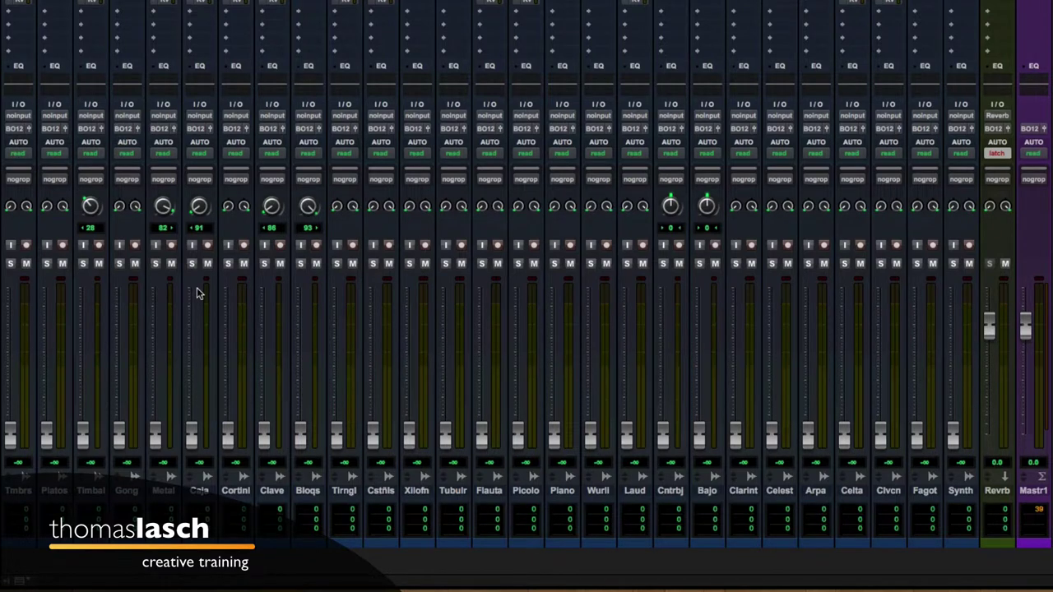
pyautogui.press('space')
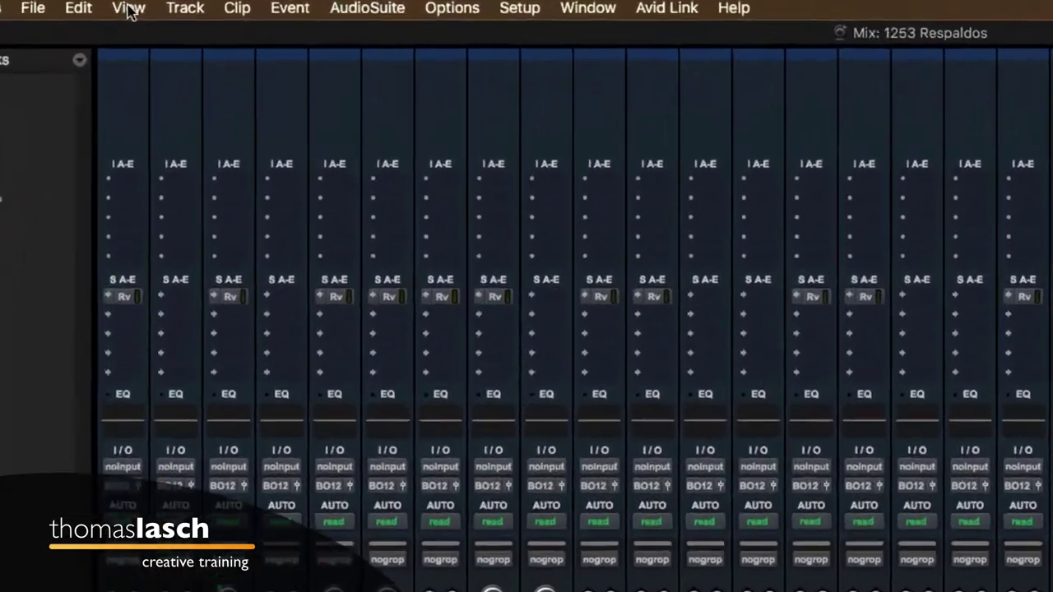
# Step: Compare the regular and narrow channel strip layouts of the Mix window, ending with Narrow Mix enabled
pyautogui.click(129, 6)
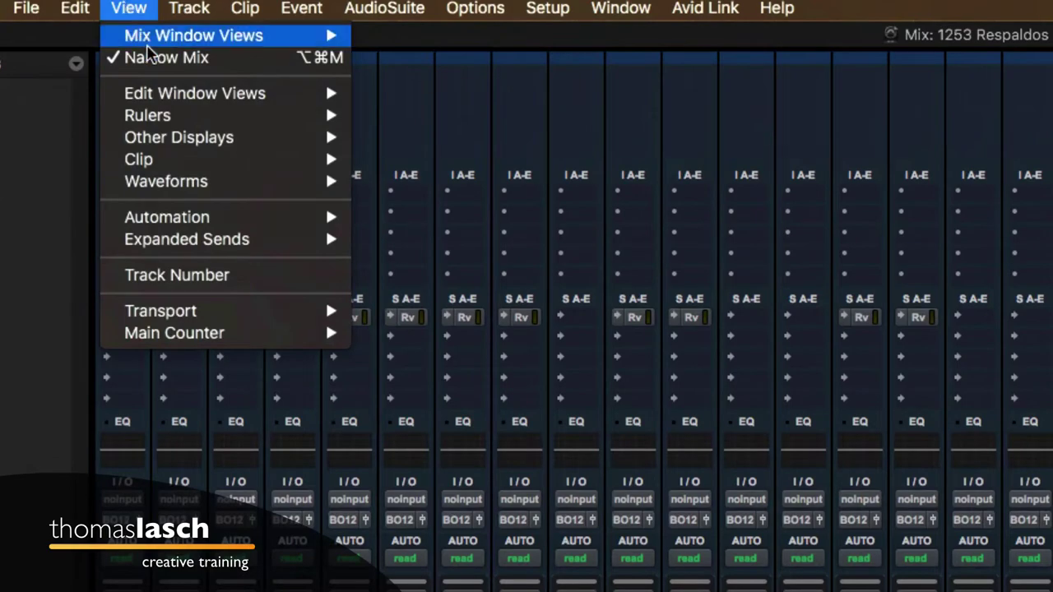
pyautogui.click(160, 59)
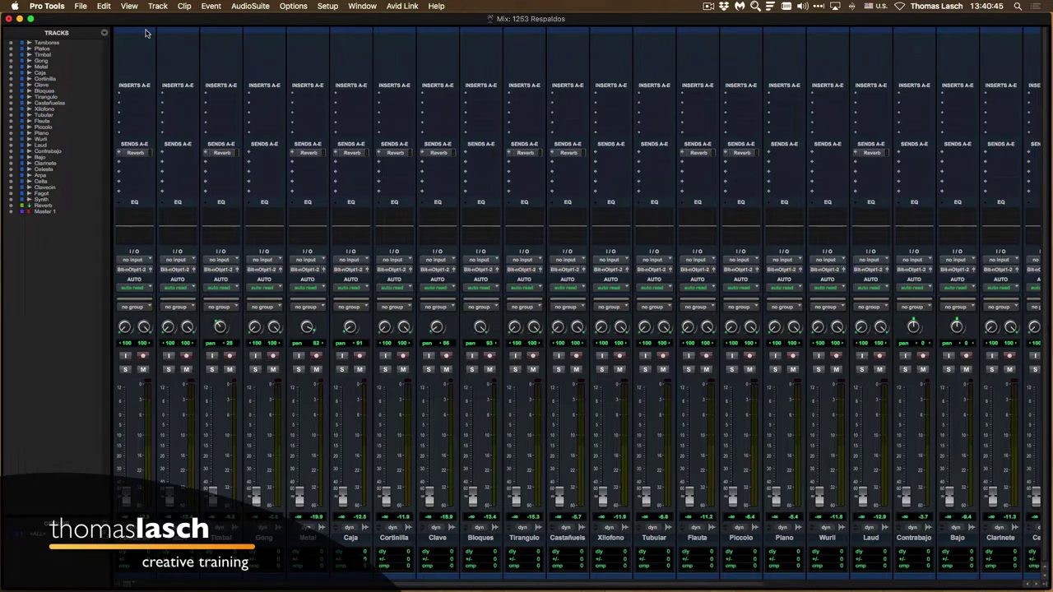
pyautogui.press('super+alt+m')
pyautogui.press('super+alt+m')
pyautogui.press('super+alt+m')
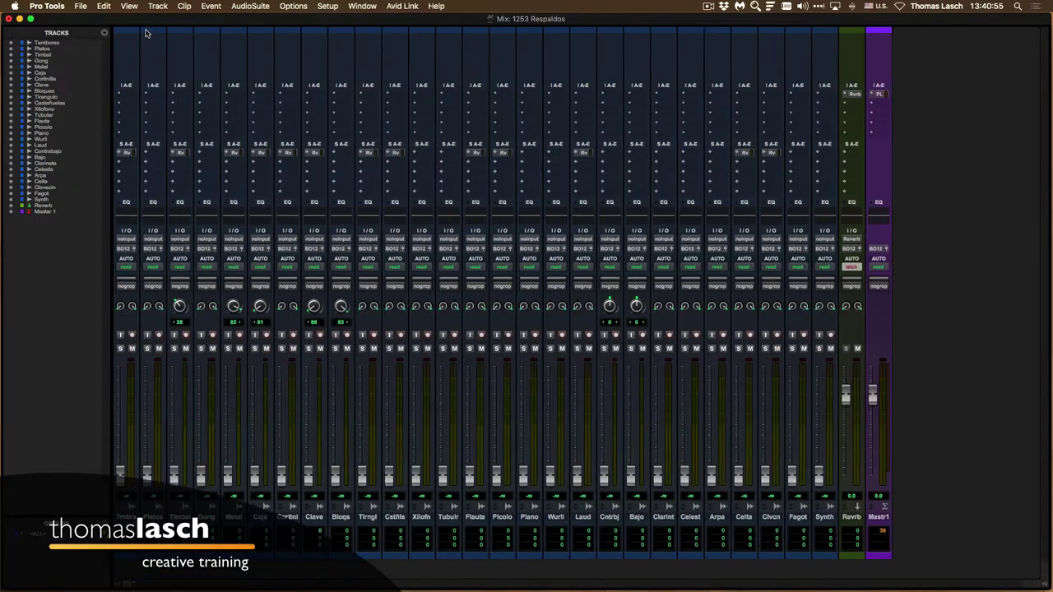
pyautogui.press('super+alt+m')
pyautogui.press('super+alt+m')
pyautogui.press('super+alt+m')
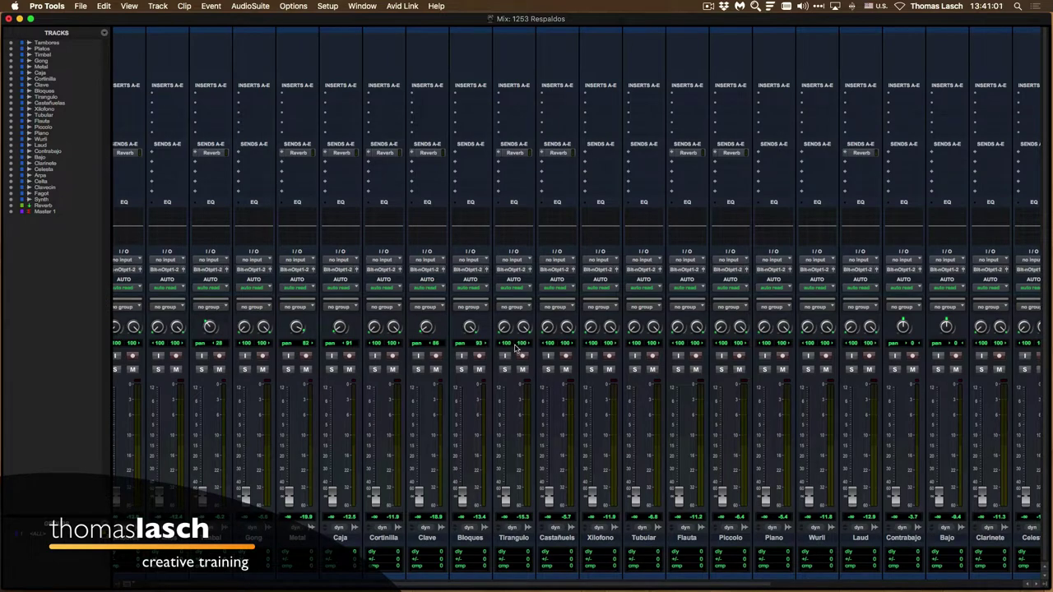
pyautogui.hscroll(10, 513, 344)
pyautogui.hscroll(-10, 518, 347)
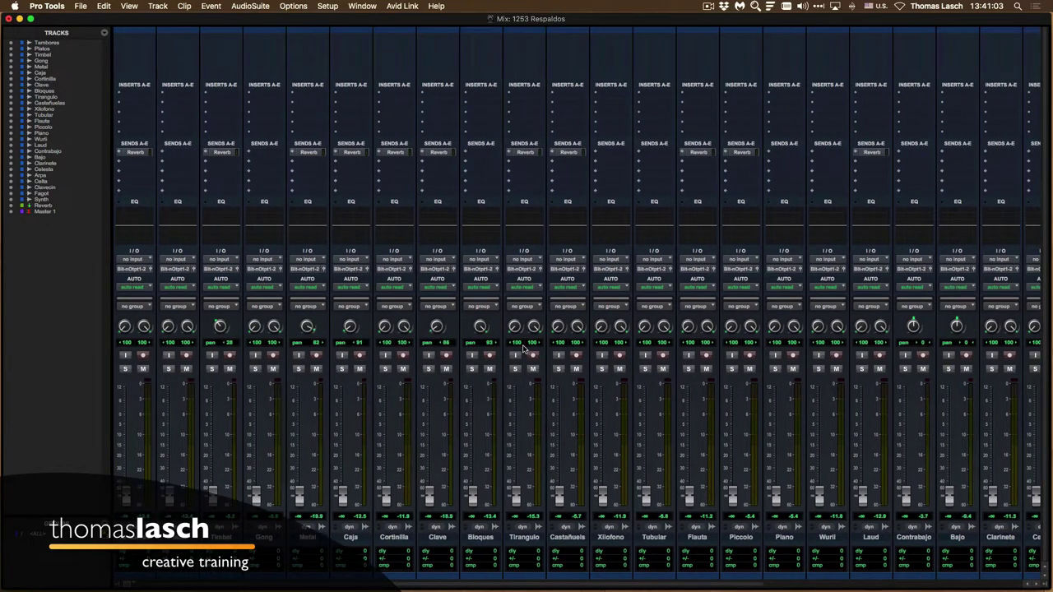
pyautogui.press('super+alt+m')
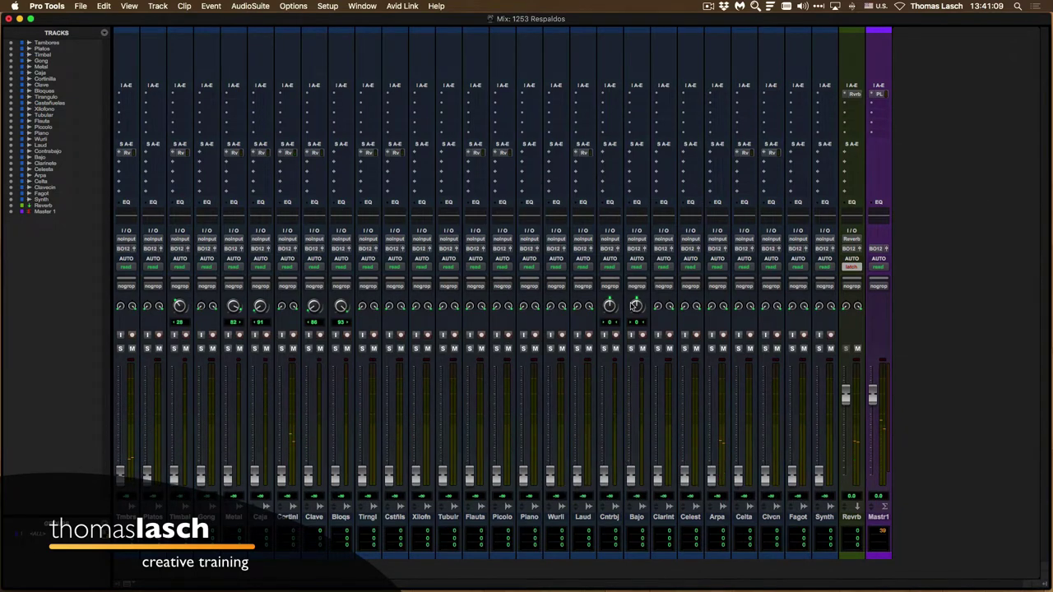
# Step: Return to the Edit window and save the session under the new name "1253 Respaldo OK"
pyautogui.press('super+equal')
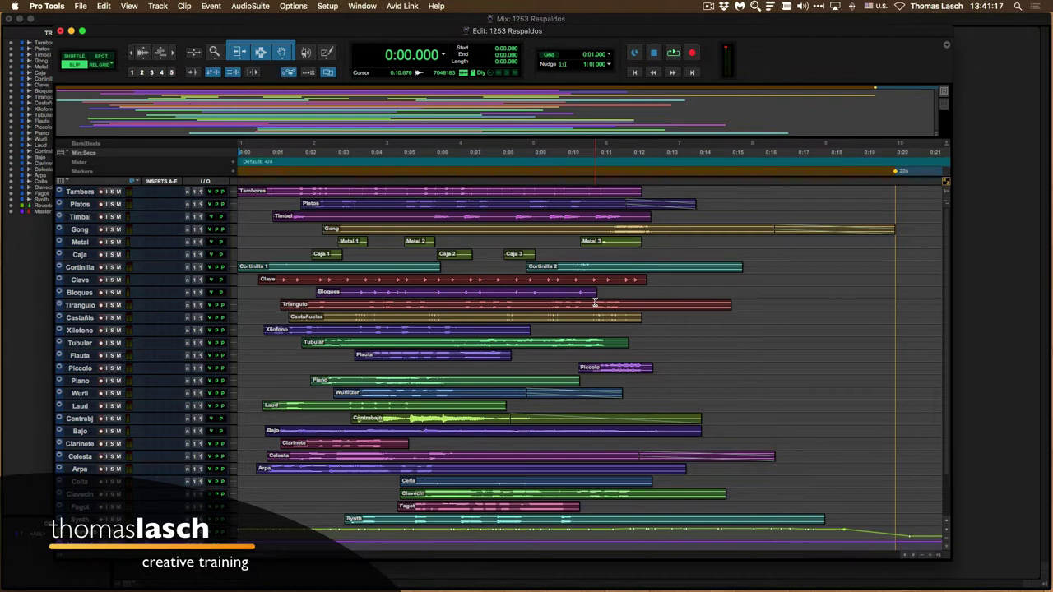
pyautogui.click(86, 8)
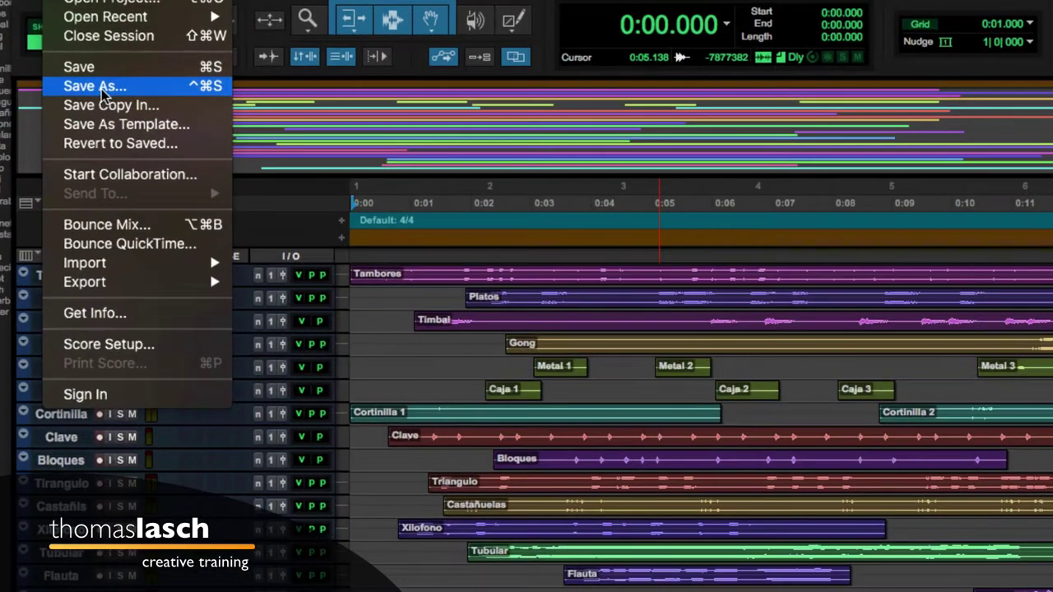
pyautogui.click(101, 89)
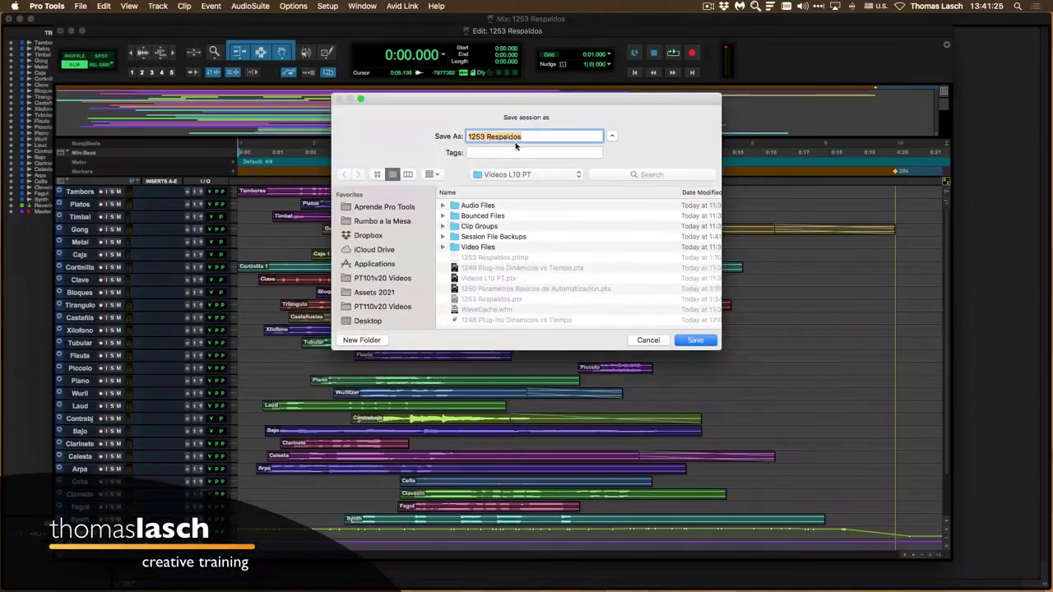
pyautogui.click(524, 137)
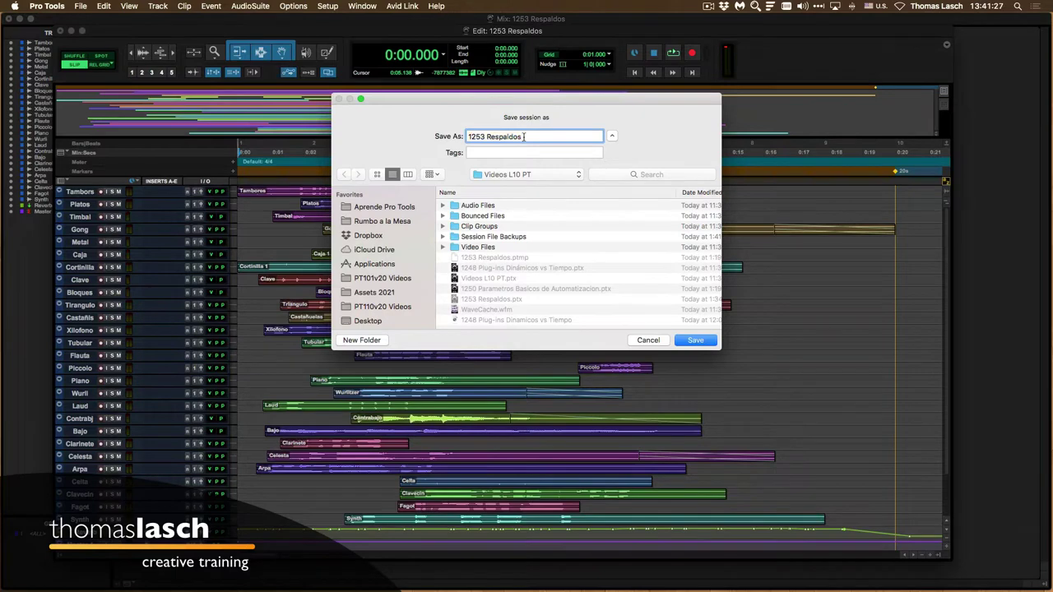
pyautogui.press('BackSpace')
pyautogui.write('OK')
pyautogui.press('Return')
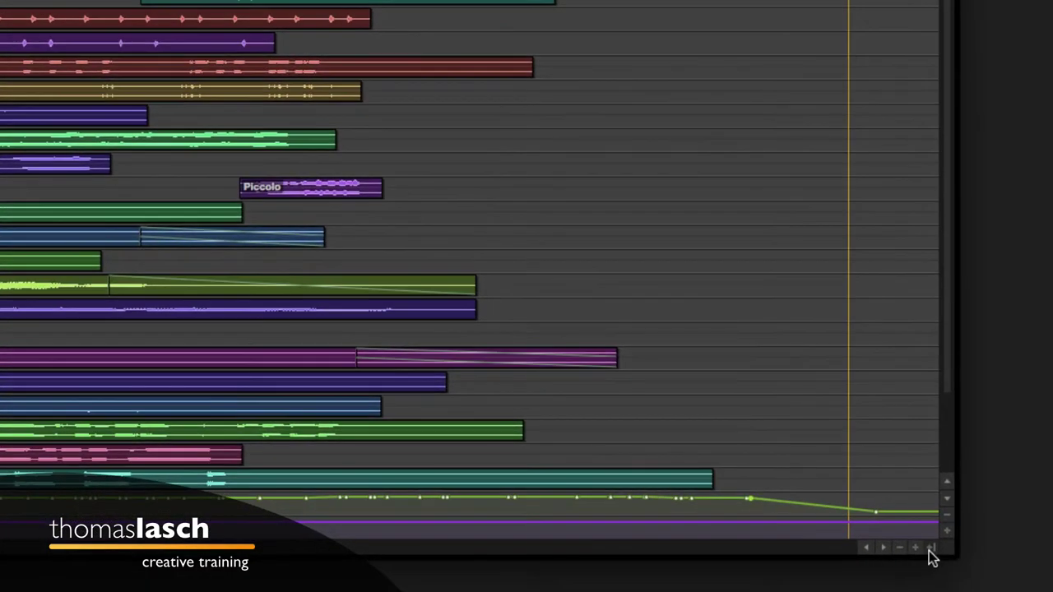
# Step: Show the Clips list, select all unused clips and remove them from the session
pyautogui.click(935, 558)
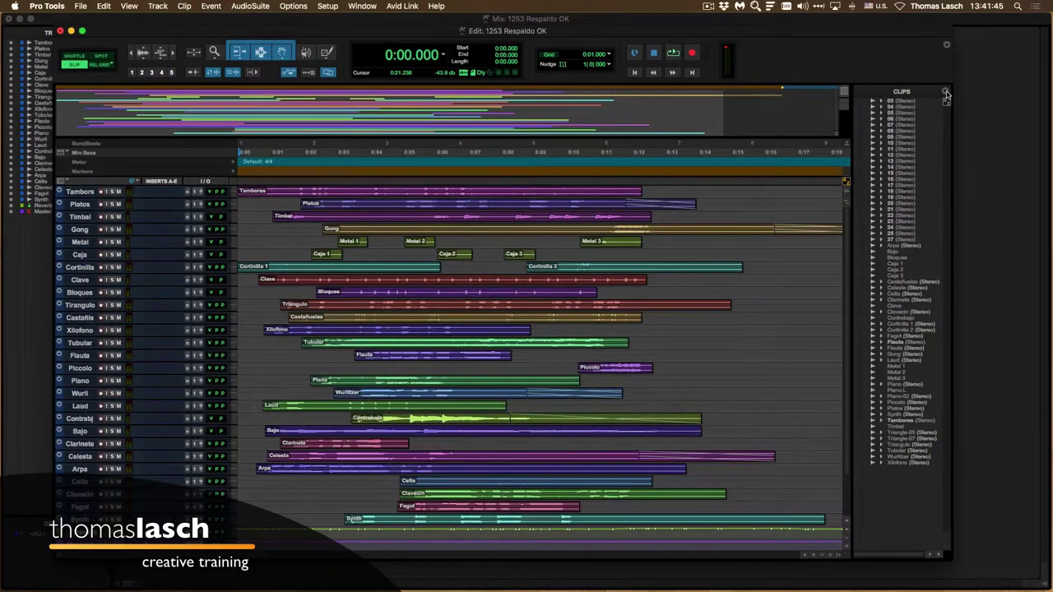
pyautogui.click(946, 94)
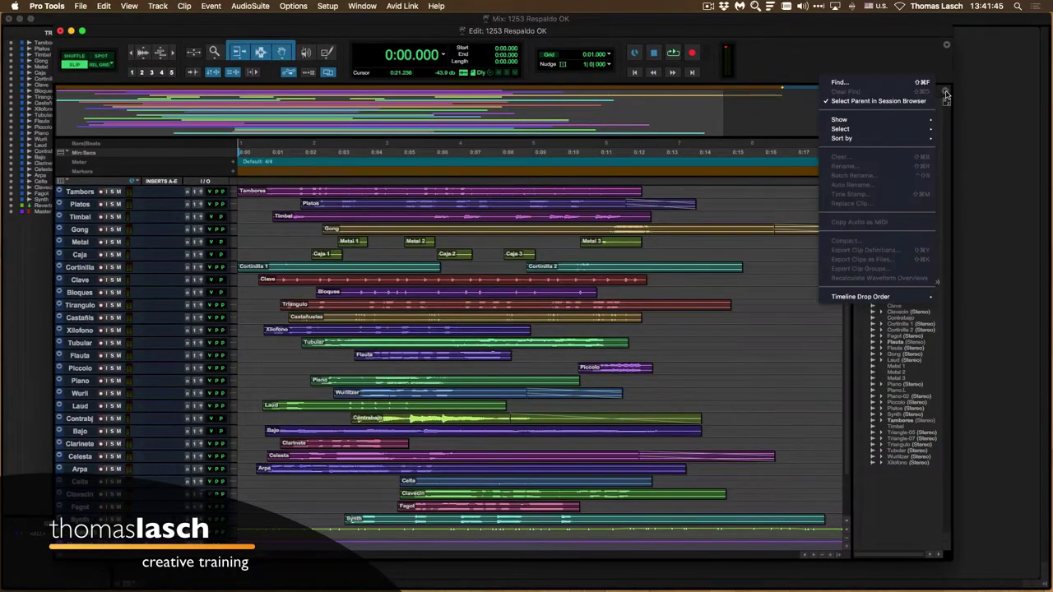
pyautogui.moveTo(870, 132)
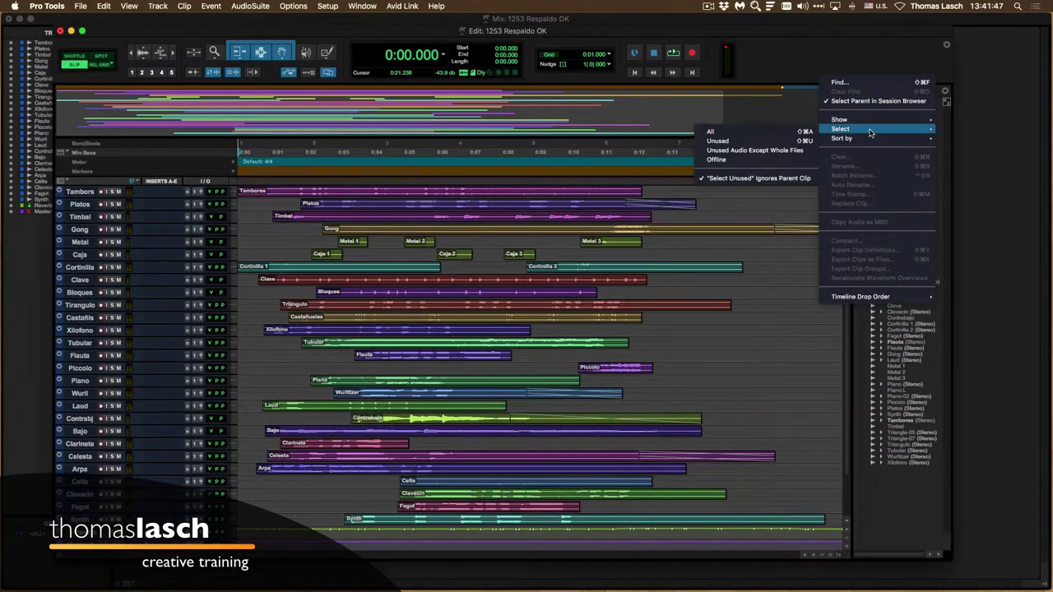
pyautogui.click(788, 141)
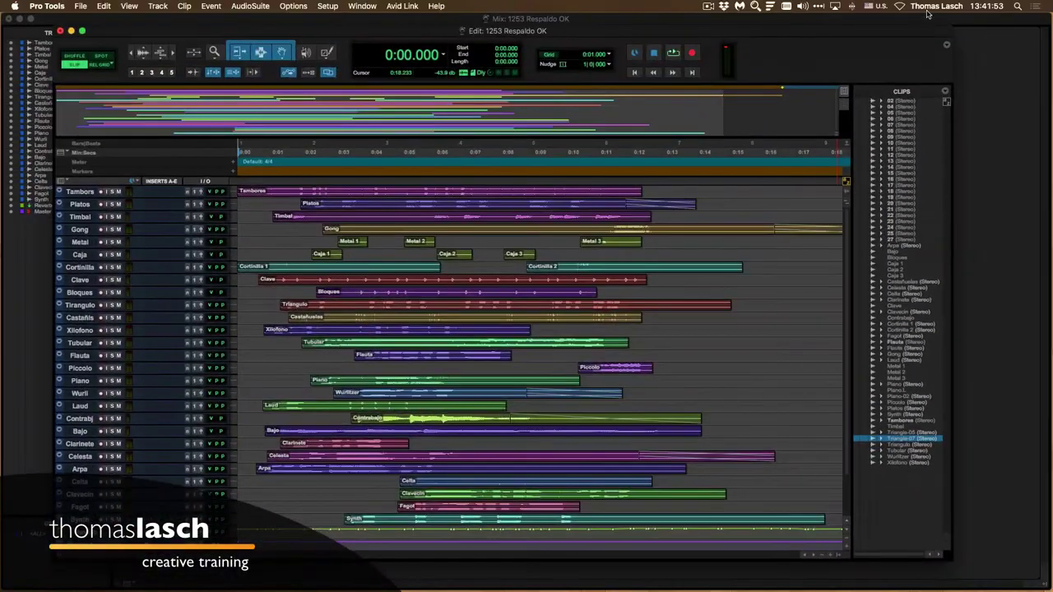
pyautogui.click(947, 95)
pyautogui.moveTo(883, 133)
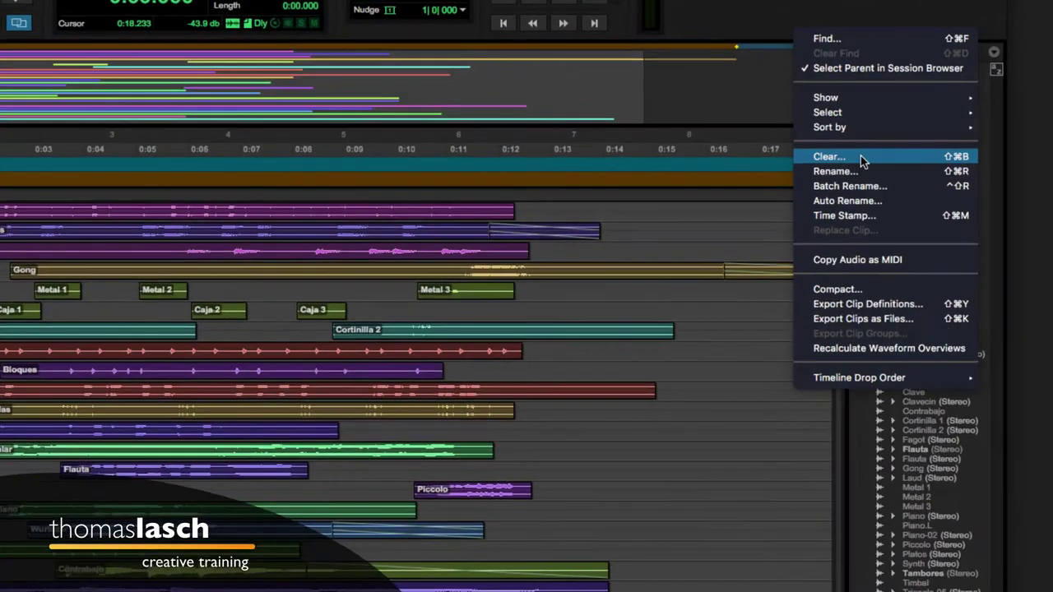
pyautogui.click(860, 155)
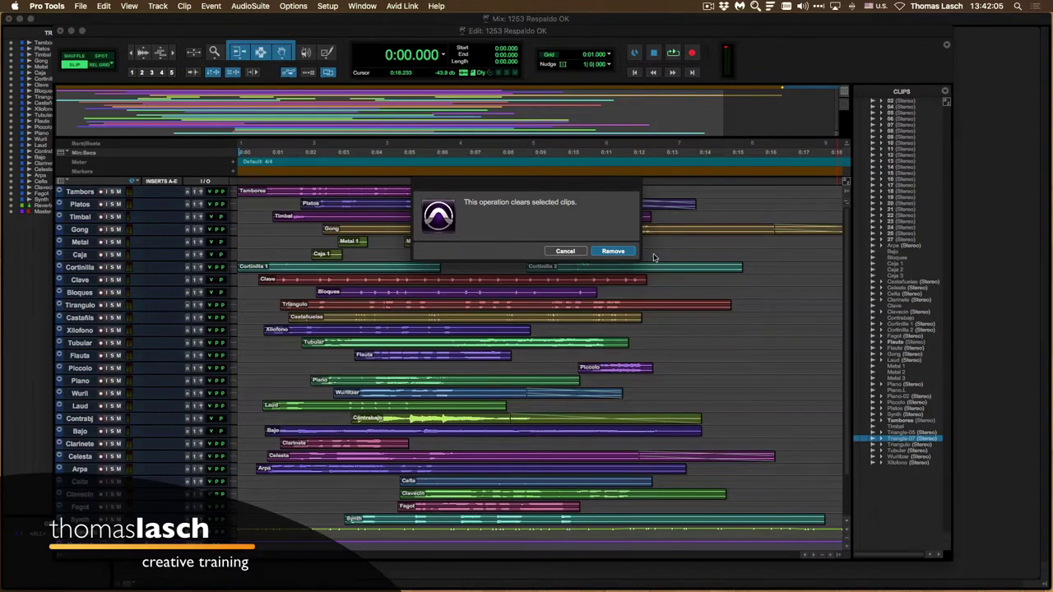
pyautogui.click(613, 251)
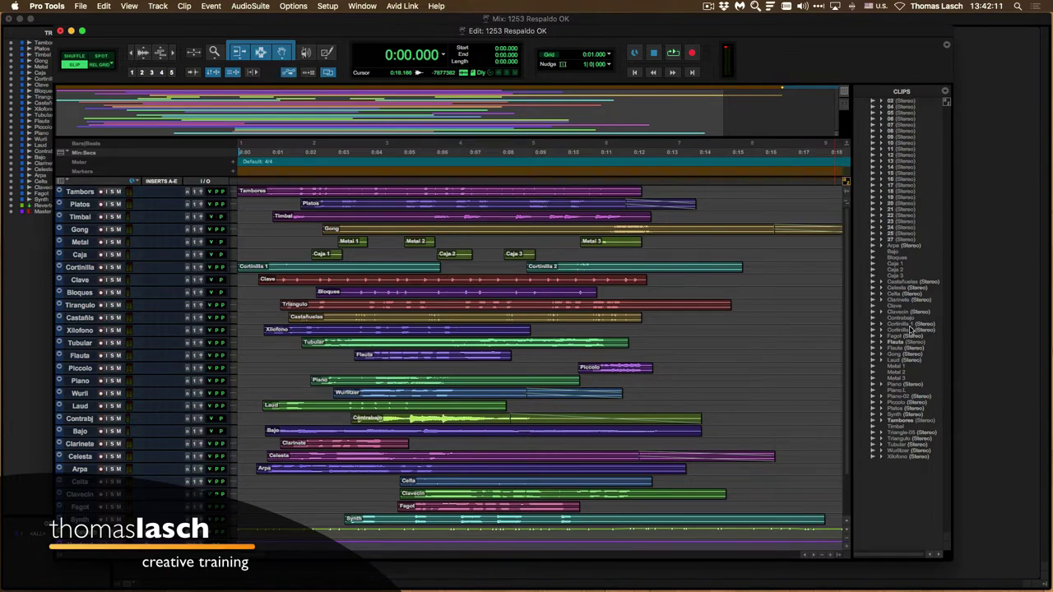
# Step: Check the Clear options for the Tambores clip, cancel without removing it and select the Cortinilla 1 clip
pyautogui.click(911, 420)
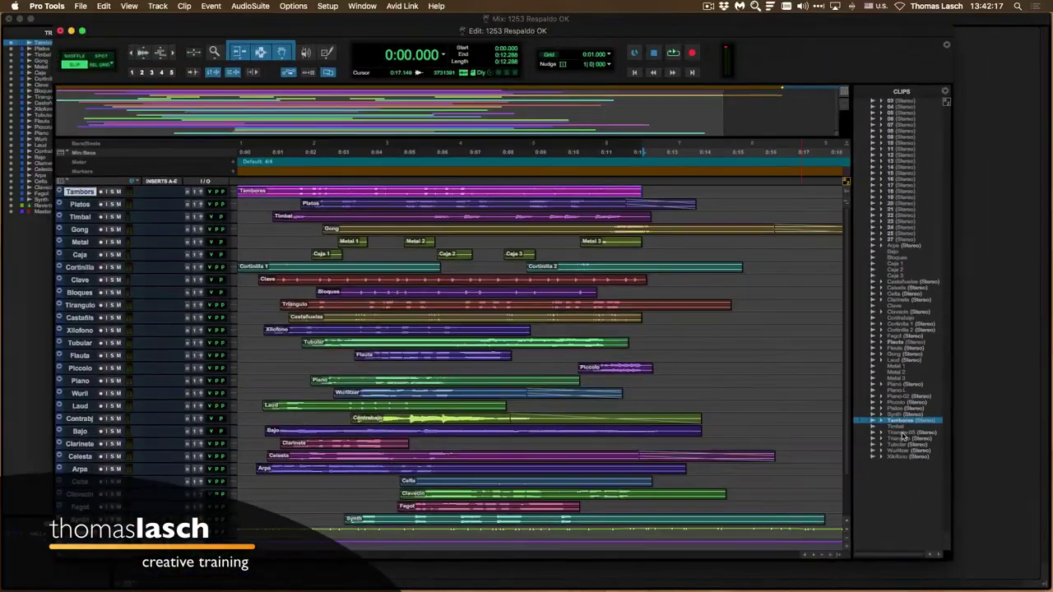
pyautogui.click(945, 92)
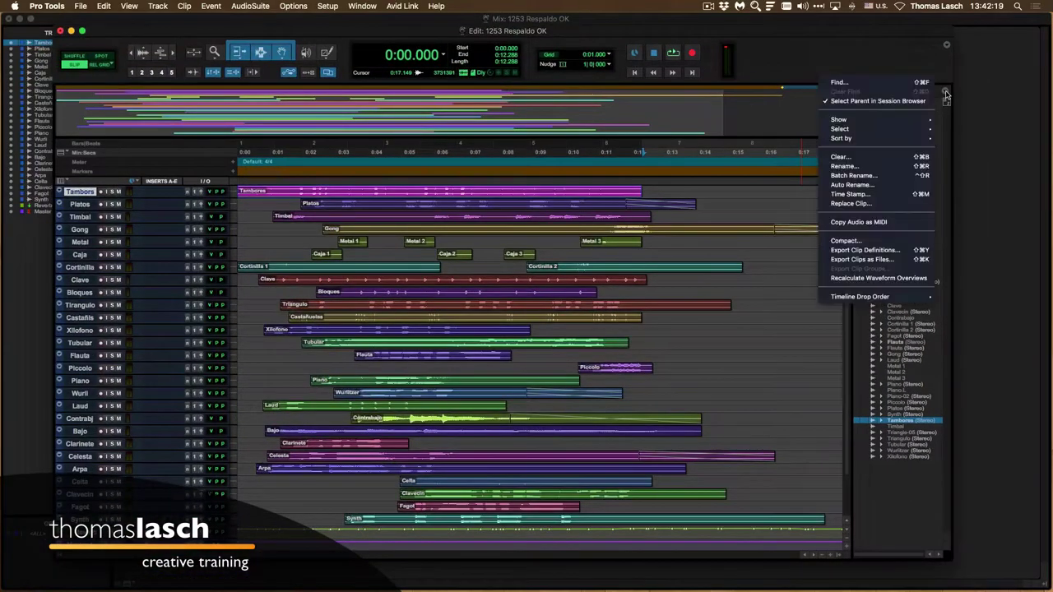
pyautogui.click(875, 158)
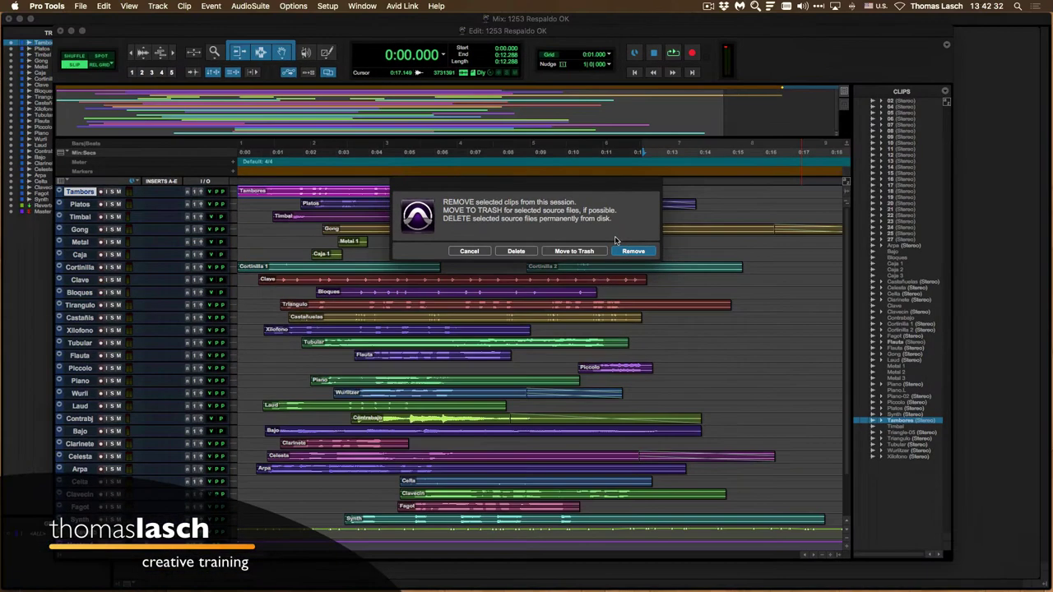
pyautogui.click(469, 252)
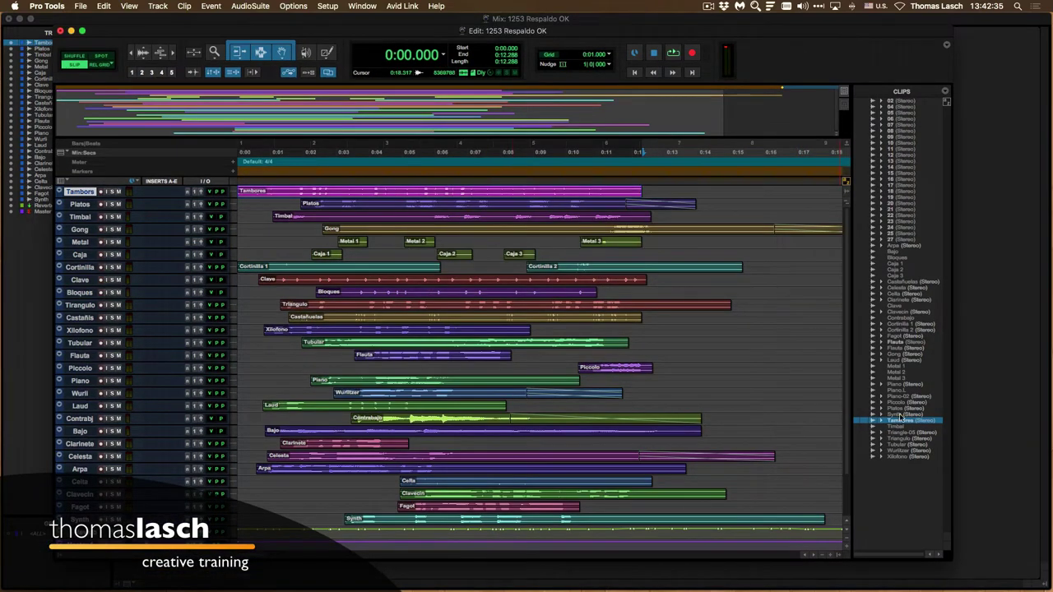
pyautogui.click(904, 367)
pyautogui.click(908, 325)
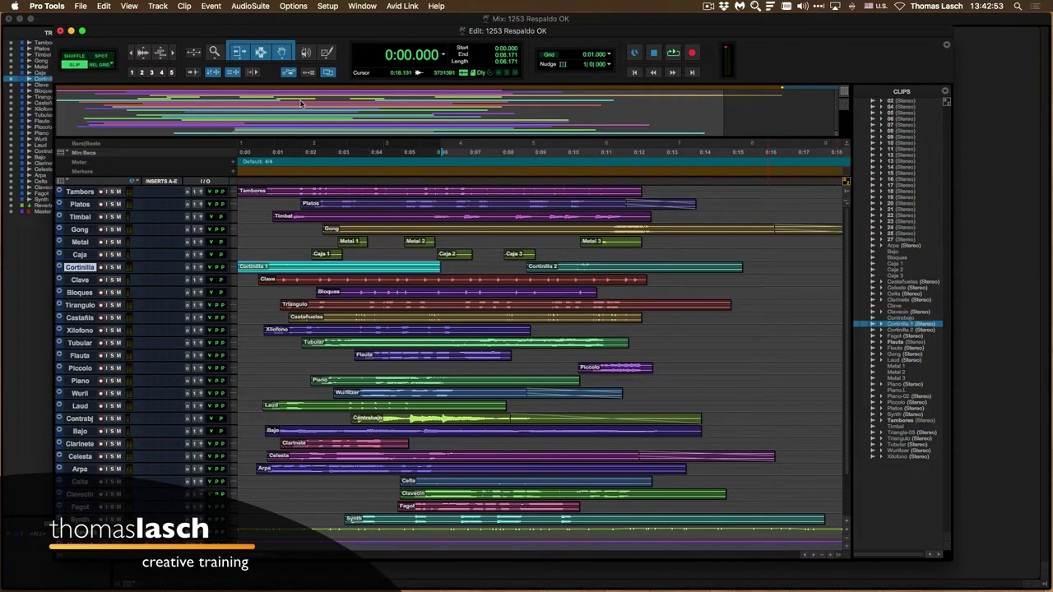
# Step: Set up Save Copy In with the Session (Latest) format, include Audio Files in the items to copy and confirm the options
pyautogui.click(85, 9)
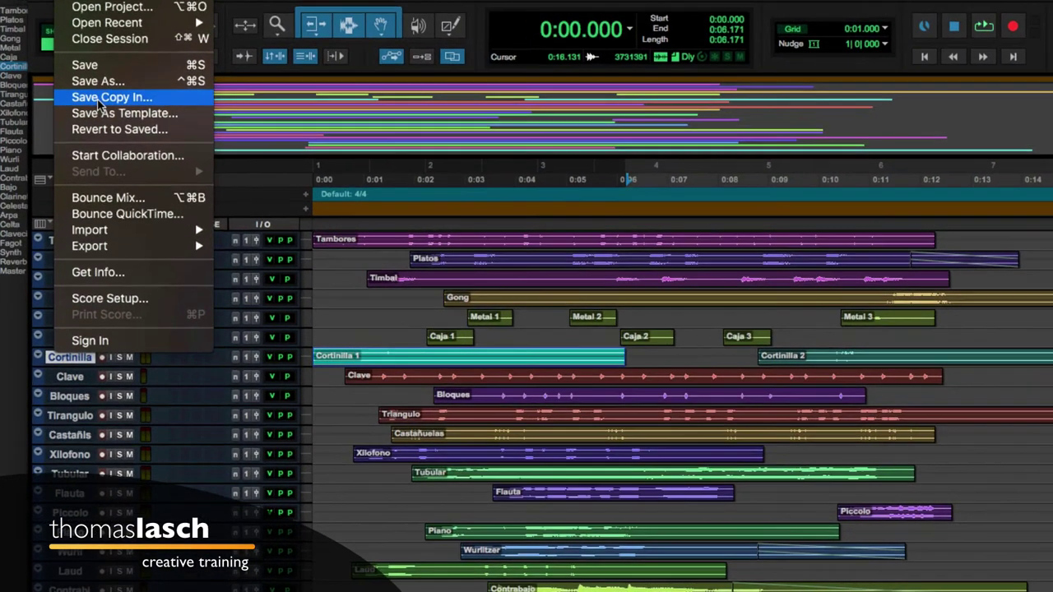
pyautogui.click(99, 97)
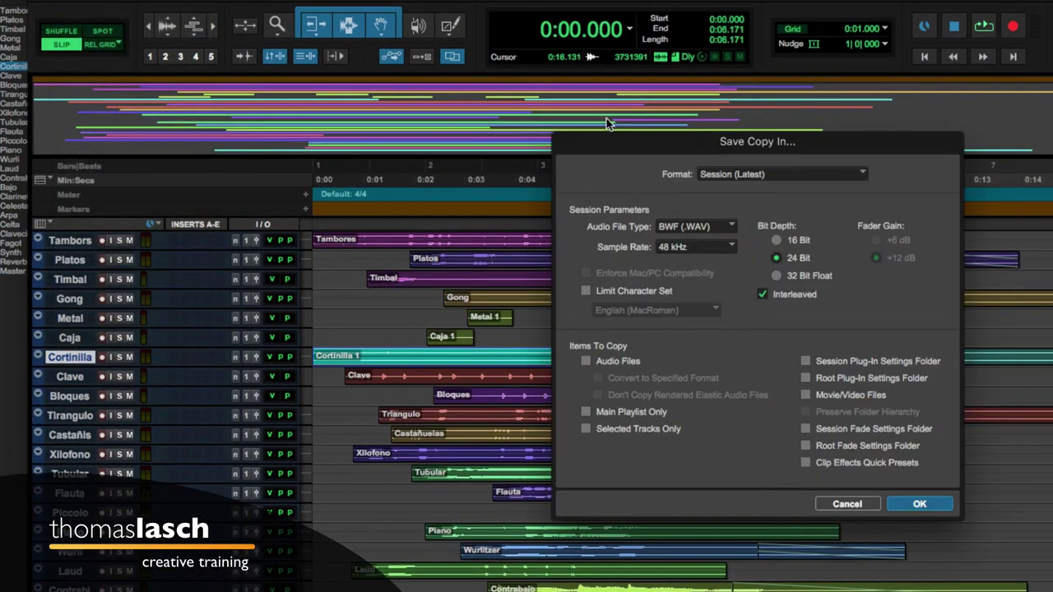
pyautogui.moveTo(703, 142); pyautogui.dragTo(527, 96)
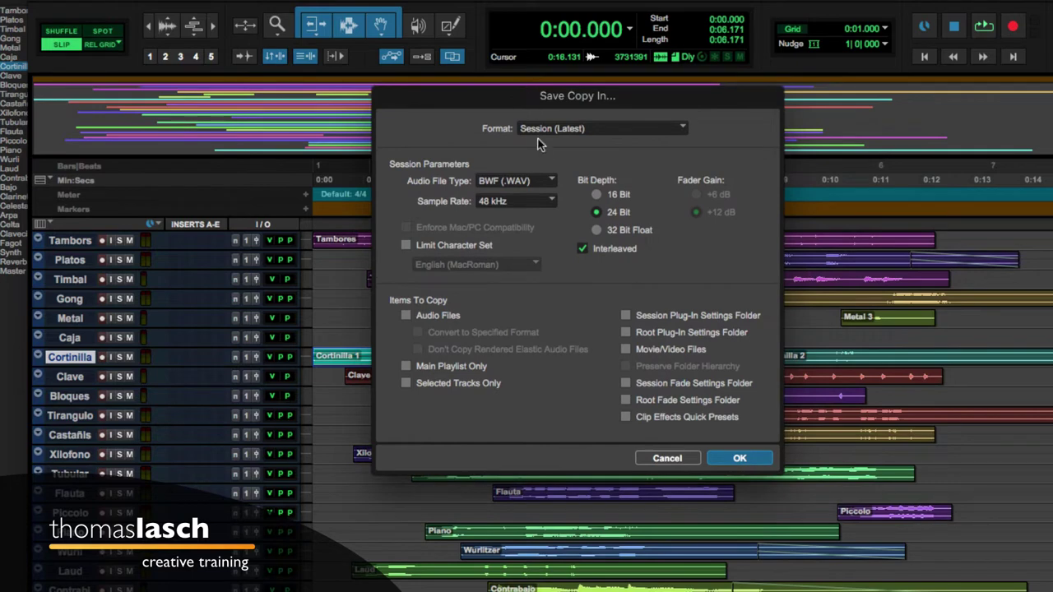
pyautogui.click(604, 130)
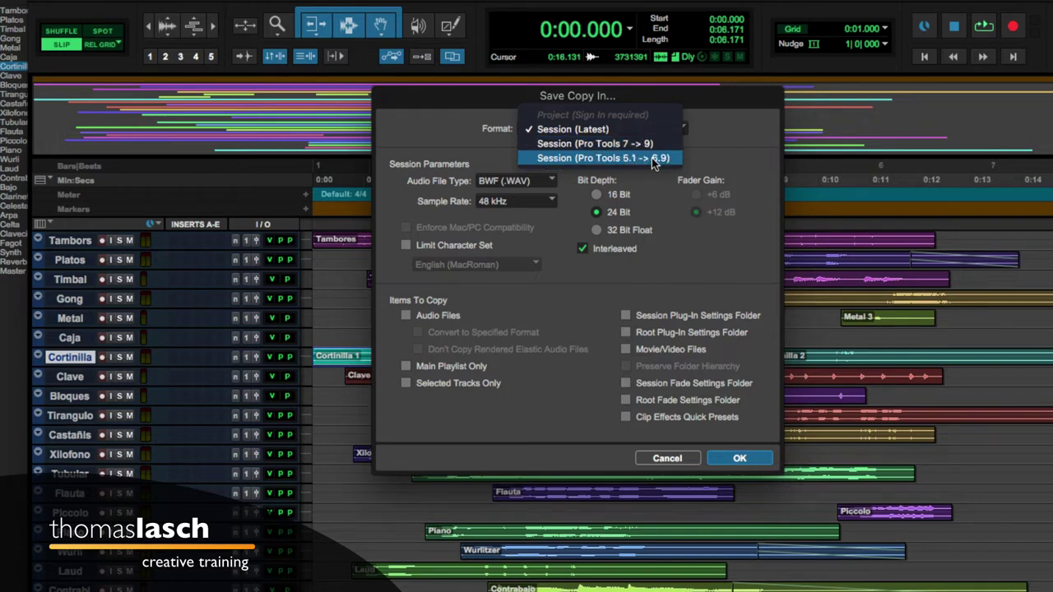
pyautogui.click(586, 131)
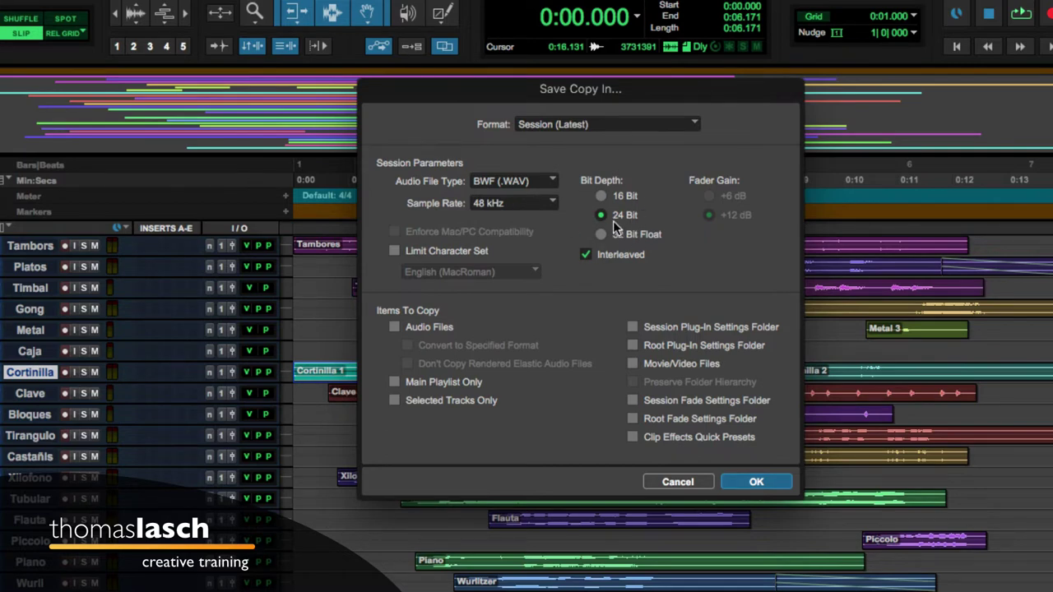
pyautogui.click(395, 326)
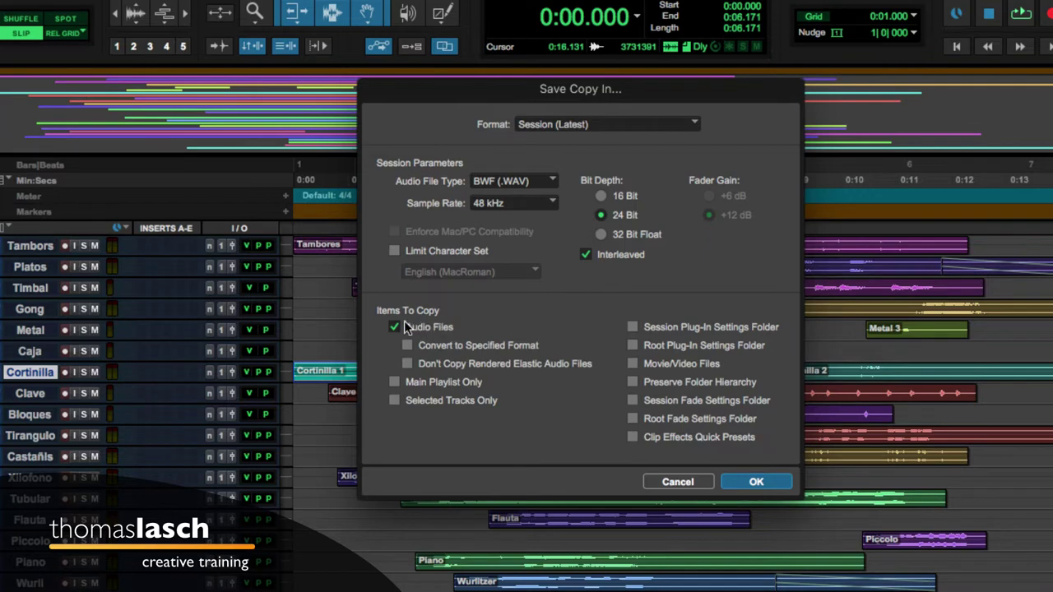
pyautogui.click(396, 328)
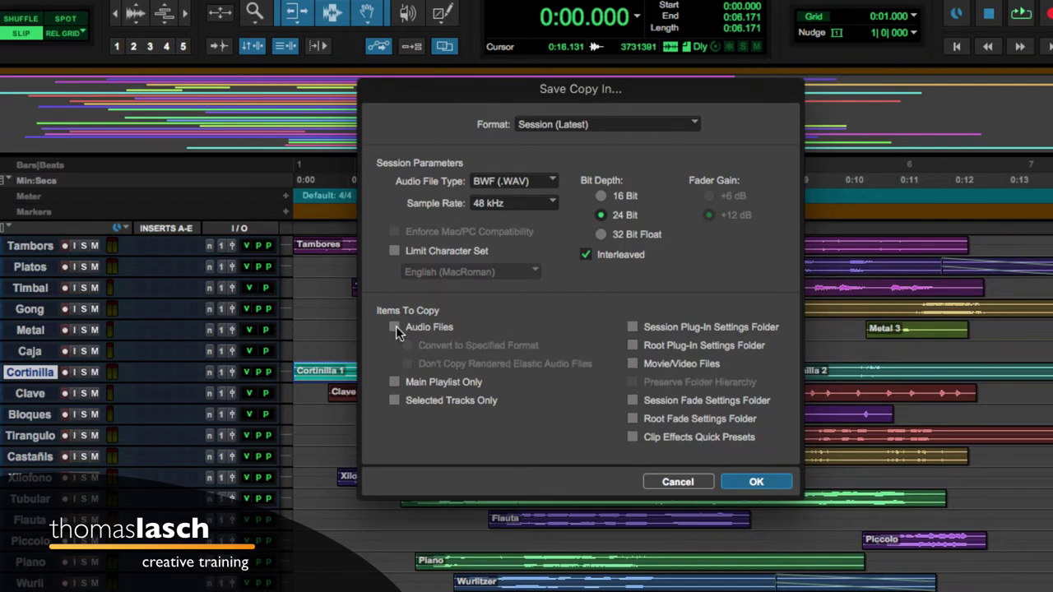
pyautogui.click(396, 326)
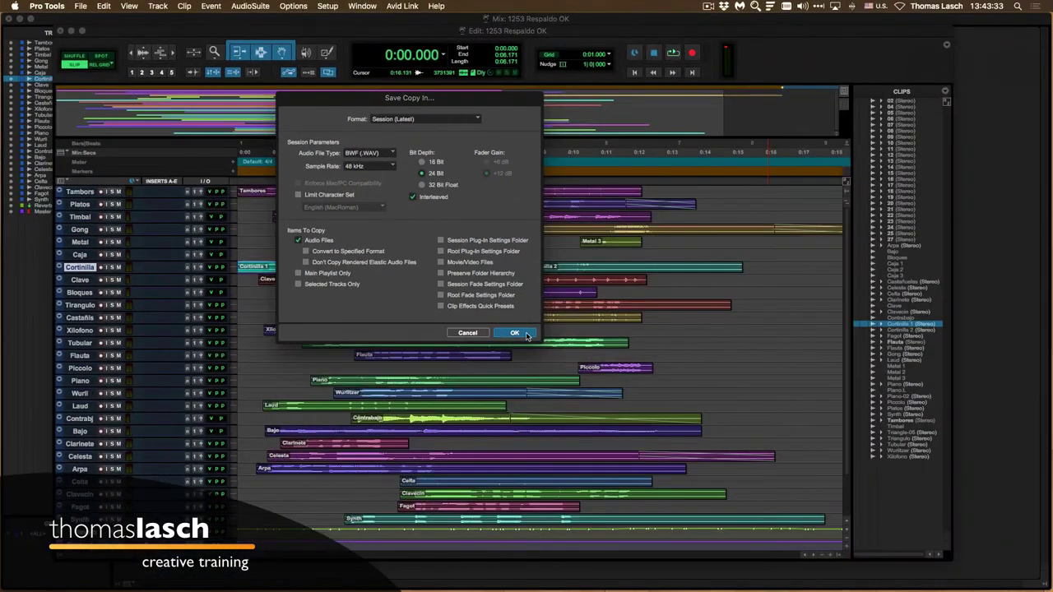
pyautogui.click(516, 333)
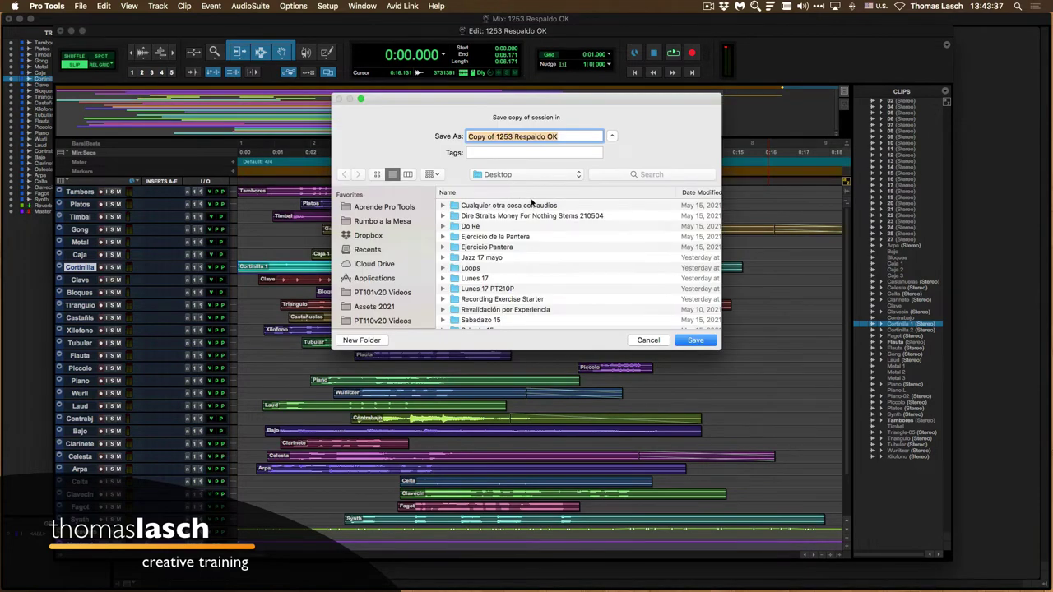
# Step: Create a new folder named "Respaldos" on the Desktop as the destination for the session copy
pyautogui.click(375, 341)
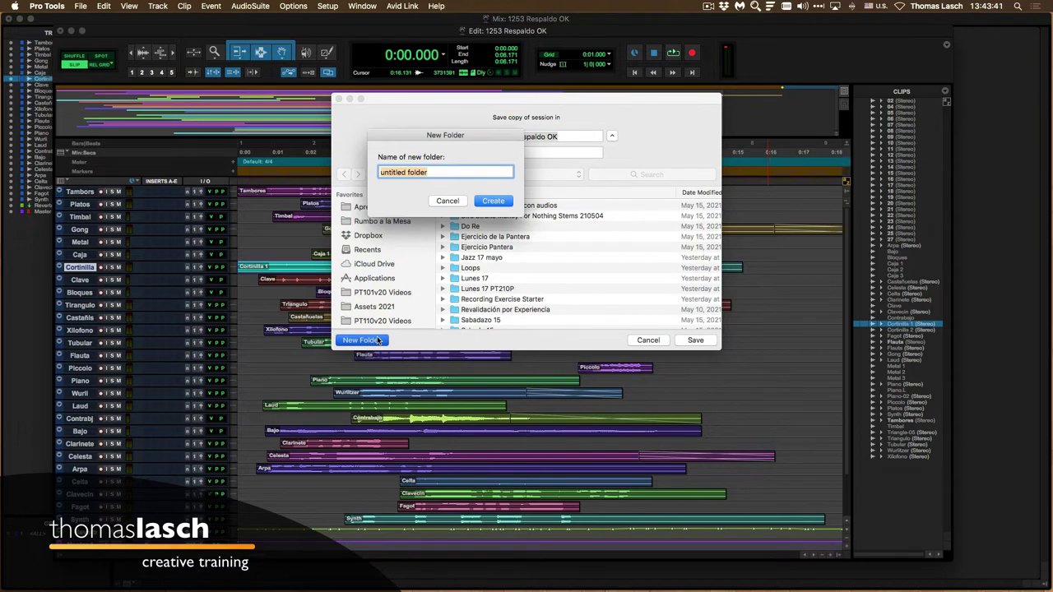
pyautogui.write('Respaldos')
pyautogui.press('Return')
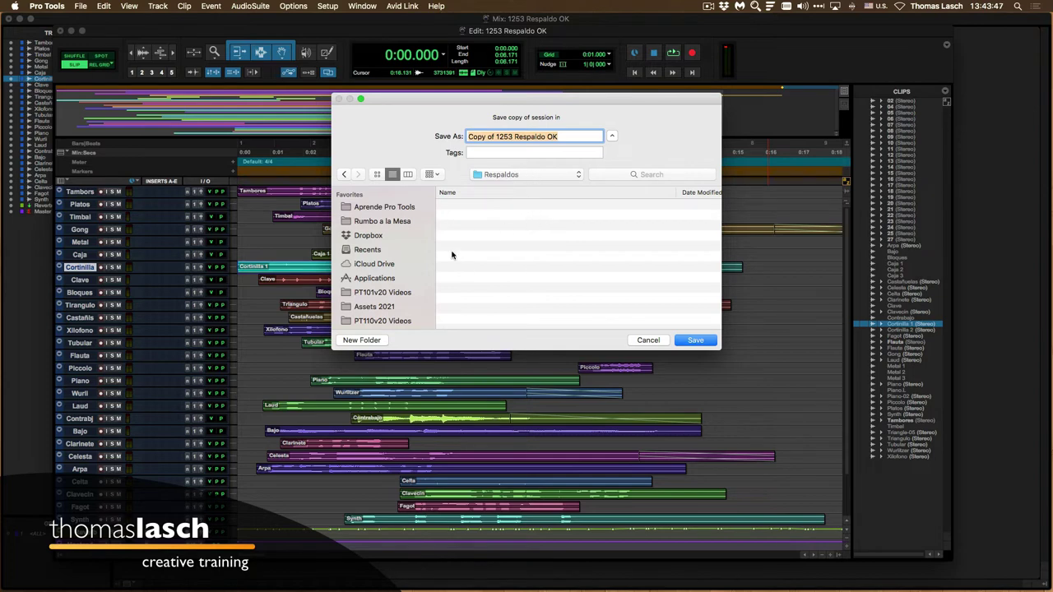
# Step: Remove the "Copy of" prefix so the copy is named "1253 Respaldo OK", and save it in the Respaldos folder
pyautogui.moveTo(413, 98); pyautogui.dragTo(392, 96)
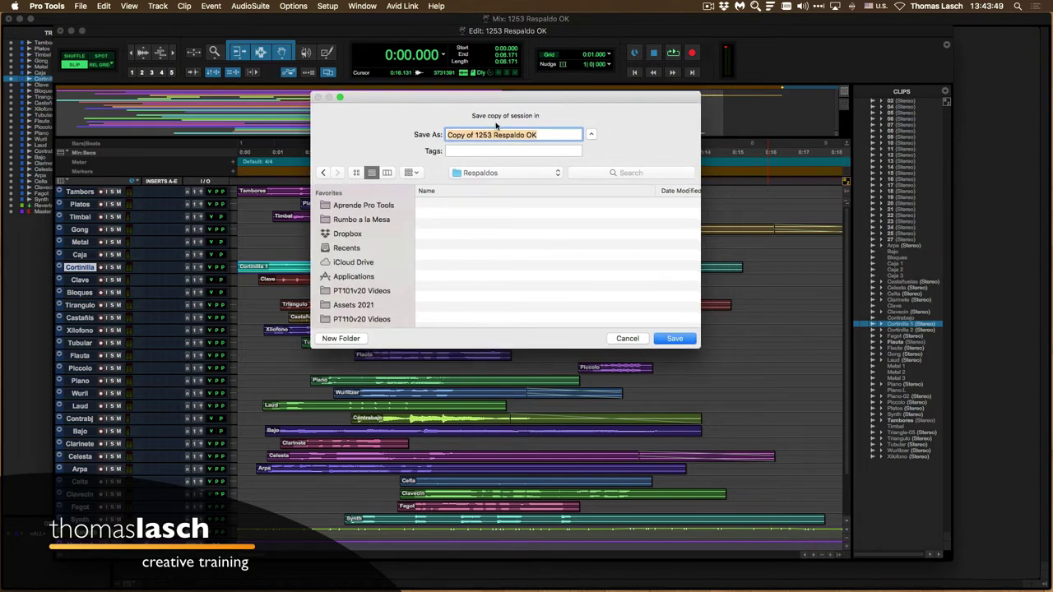
pyautogui.click(476, 134)
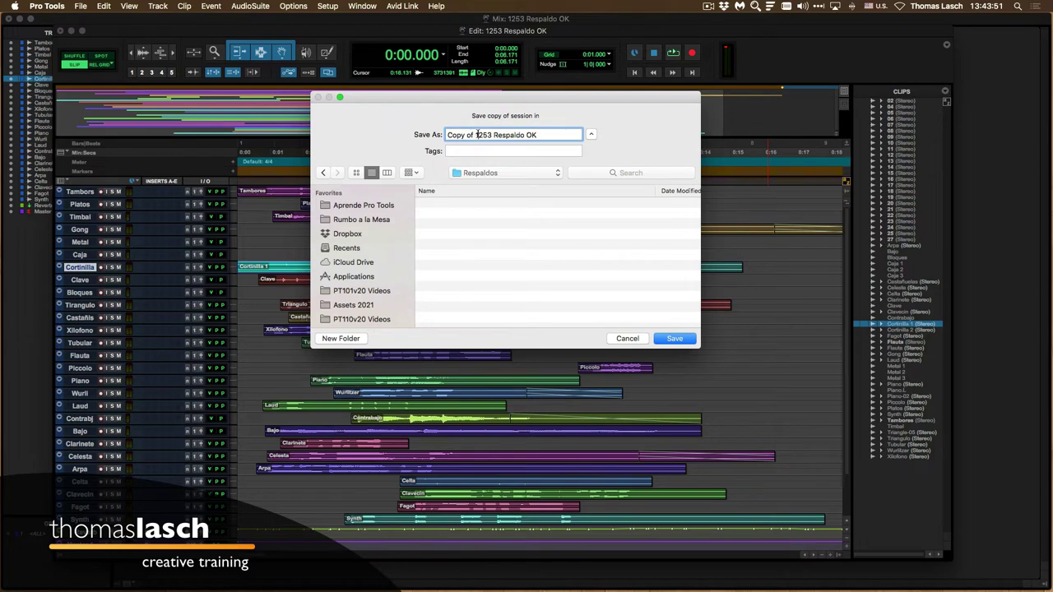
pyautogui.moveTo(476, 135); pyautogui.dragTo(419, 137)
pyautogui.press('BackSpace')
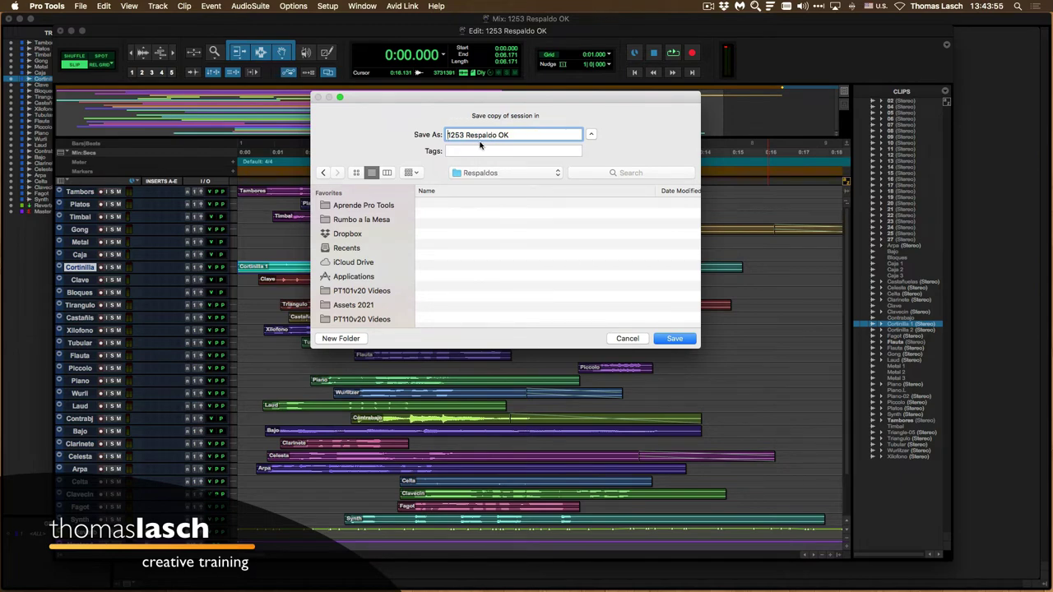
pyautogui.click(671, 340)
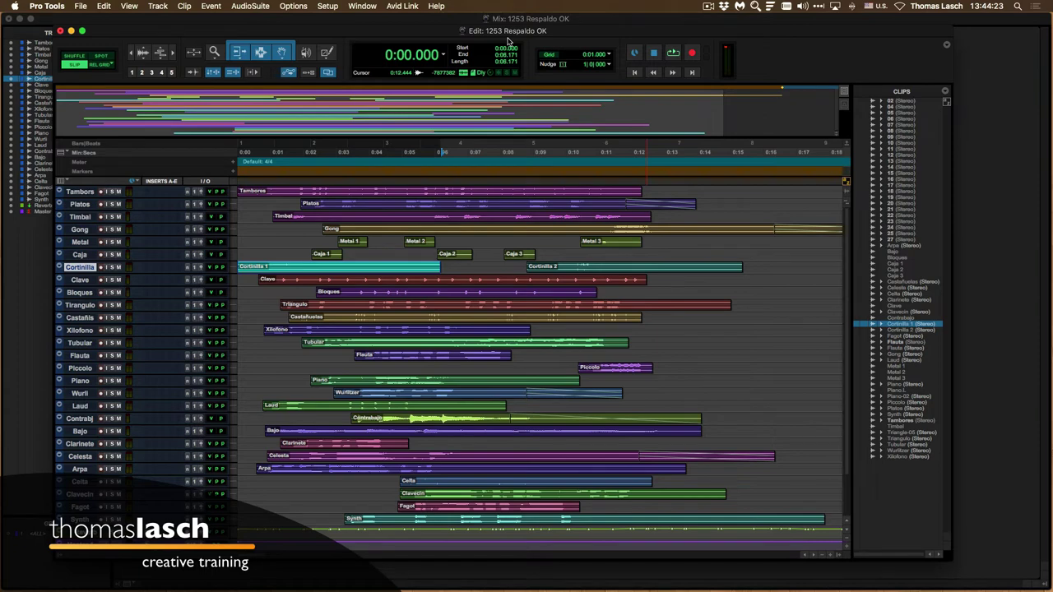
# Step: Show the floating Transport window, look it over and close it again
pyautogui.click(80, 5)
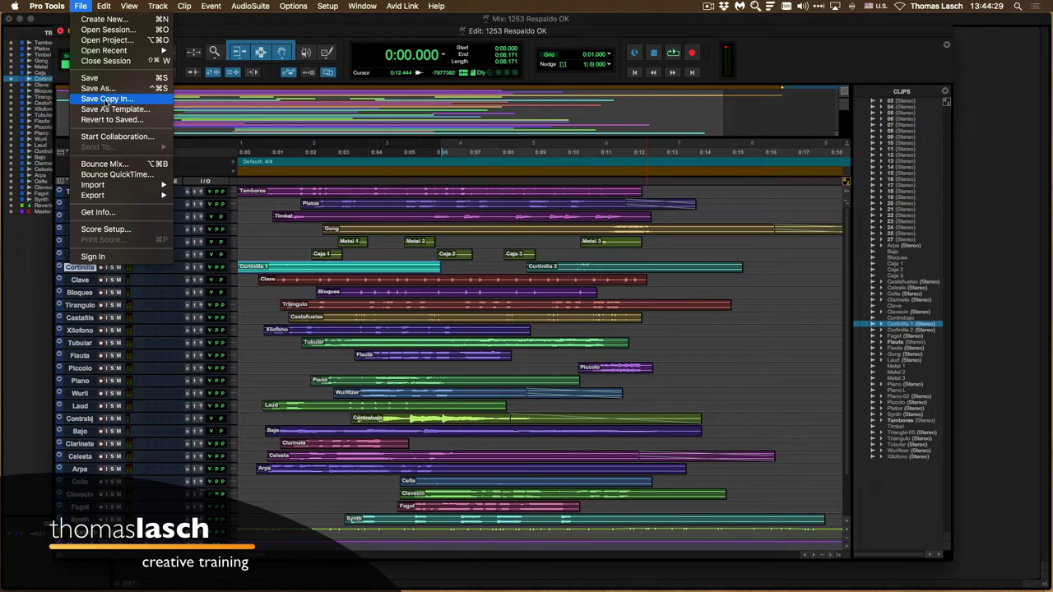
pyautogui.click(641, 138)
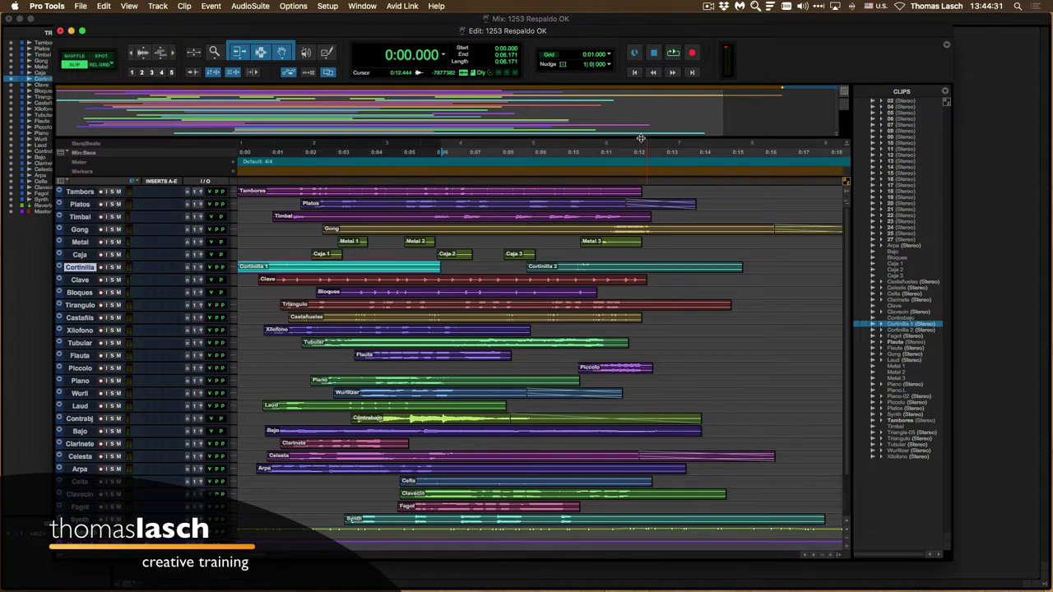
pyautogui.press('super+1')
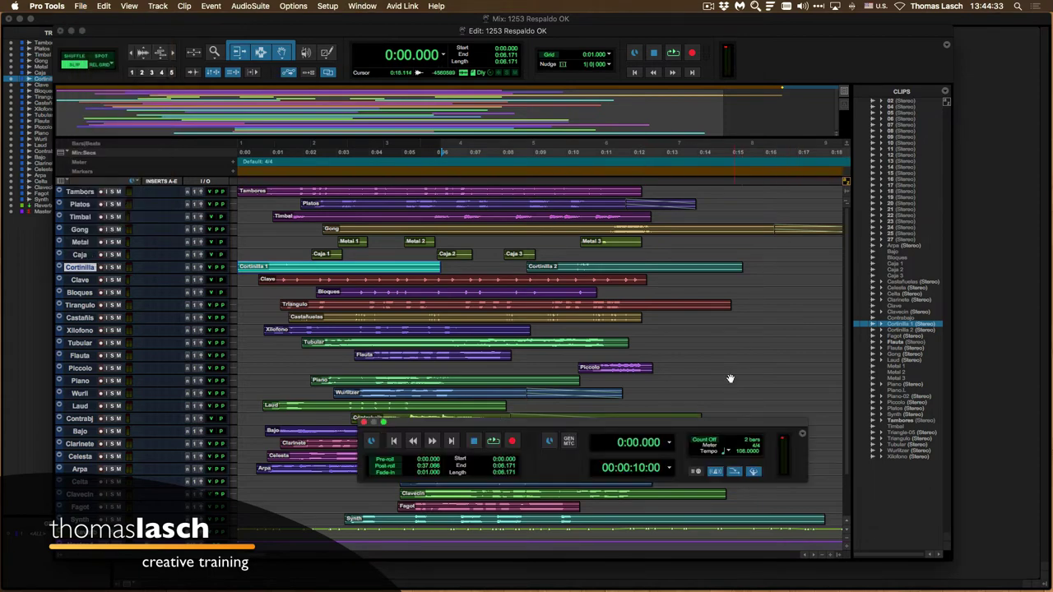
pyautogui.moveTo(710, 419); pyautogui.dragTo(643, 248)
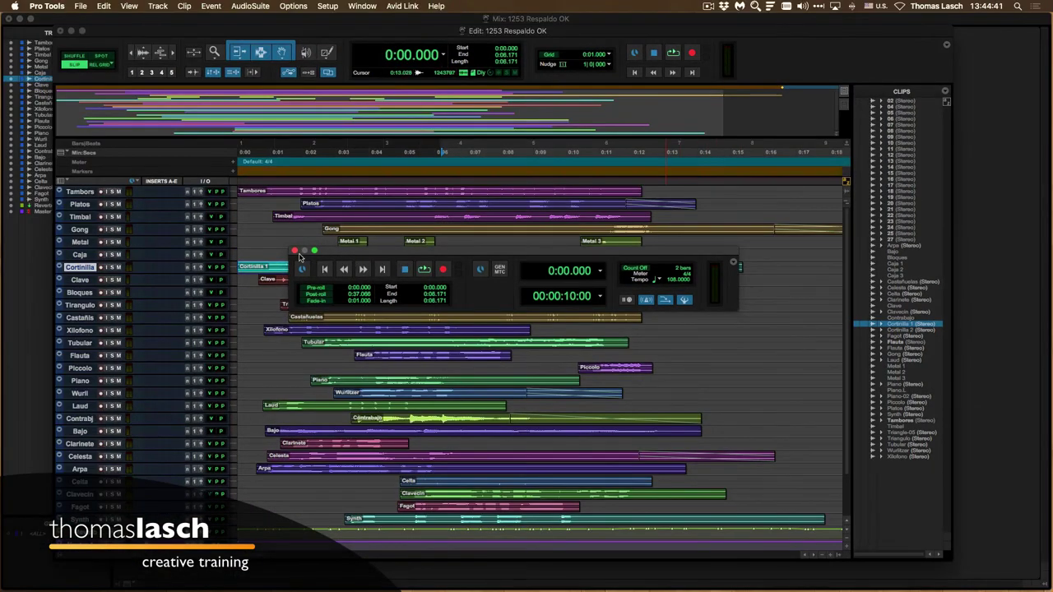
pyautogui.click(295, 251)
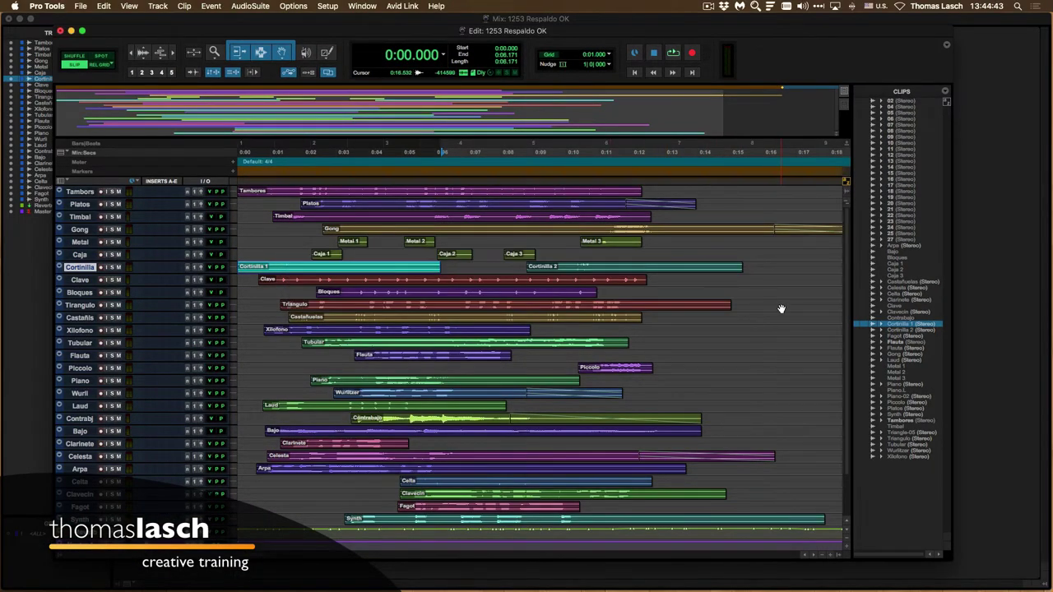
# Step: Inspect the Master 1 limiter and the Reverb track's automation mode and output in the Mix window, and return to the Edit window
pyautogui.press('super+equal')
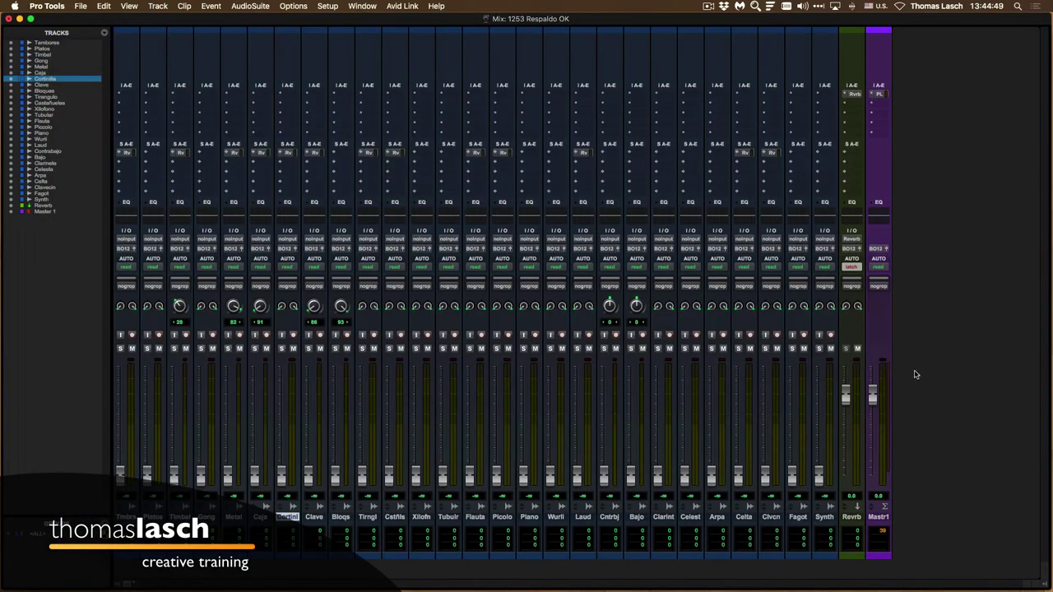
pyautogui.click(880, 94)
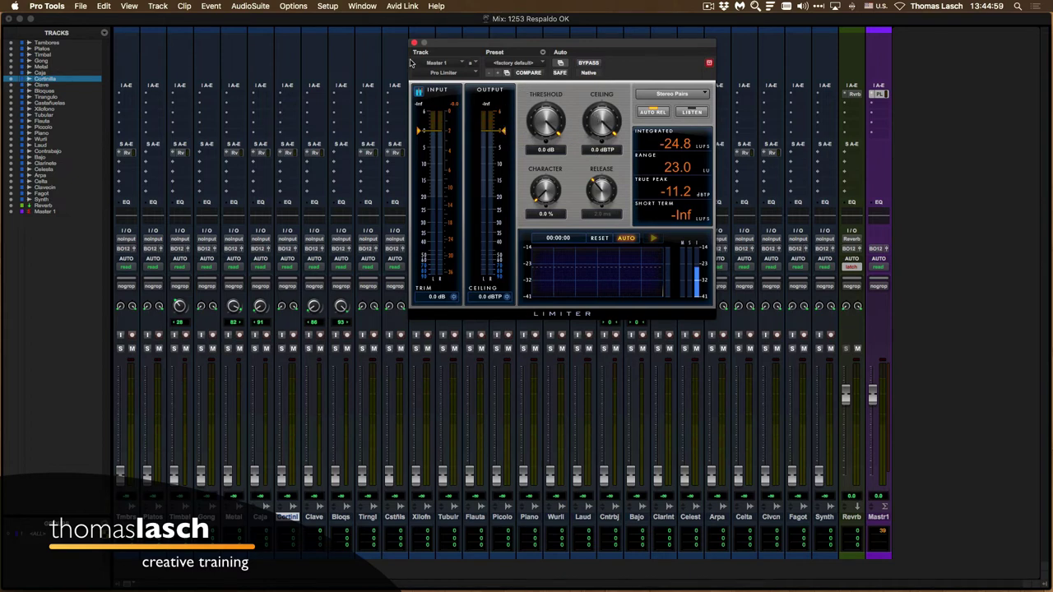
pyautogui.click(415, 43)
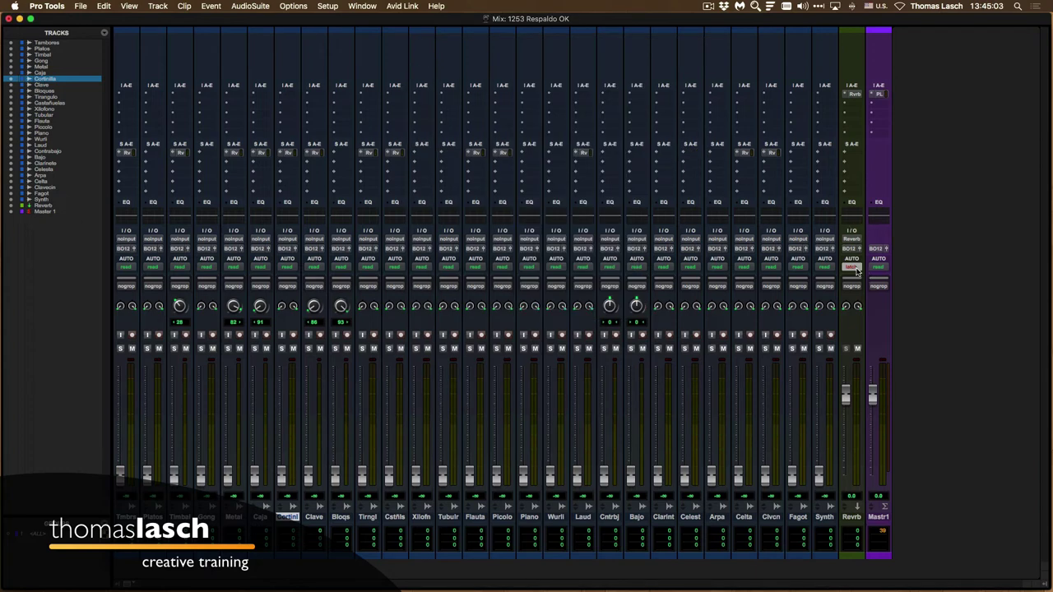
pyautogui.click(857, 270)
pyautogui.click(860, 248)
pyautogui.press('super+equal')
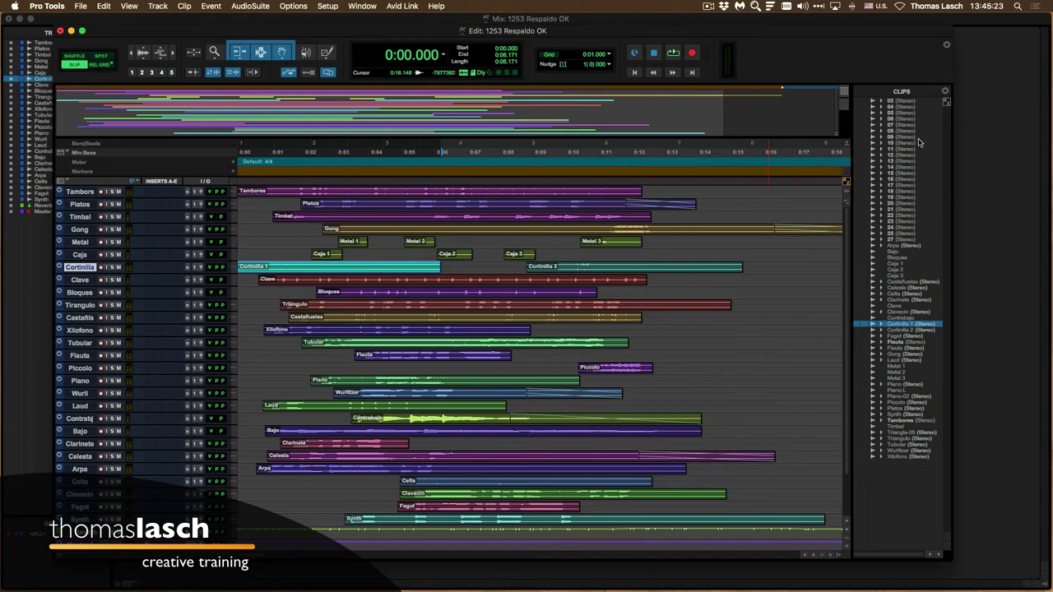
# Step: Select the unused clips in the Clips list to check whether any remain in the session
pyautogui.click(944, 92)
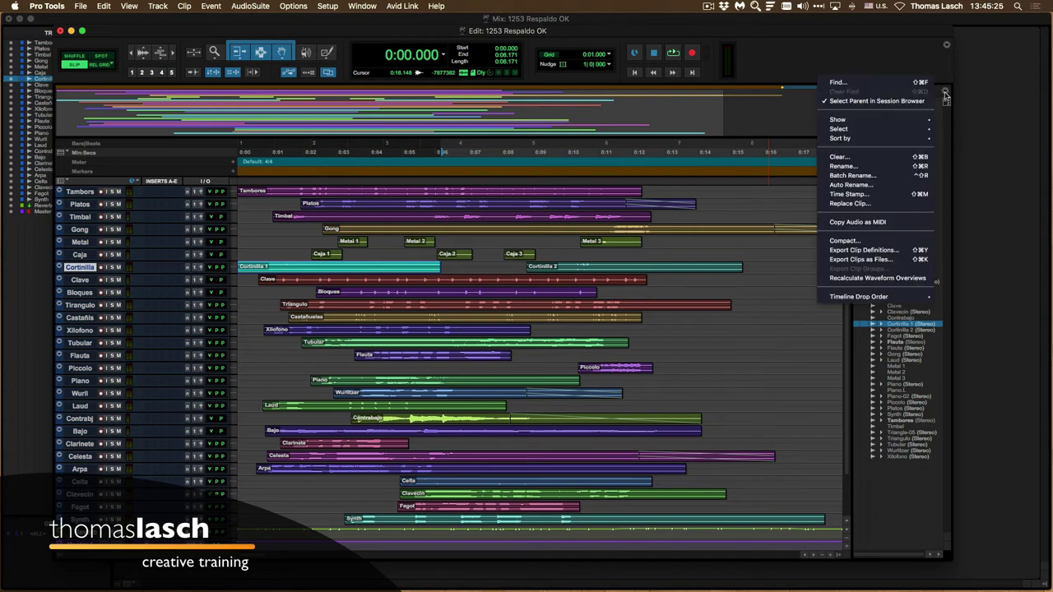
pyautogui.moveTo(904, 130)
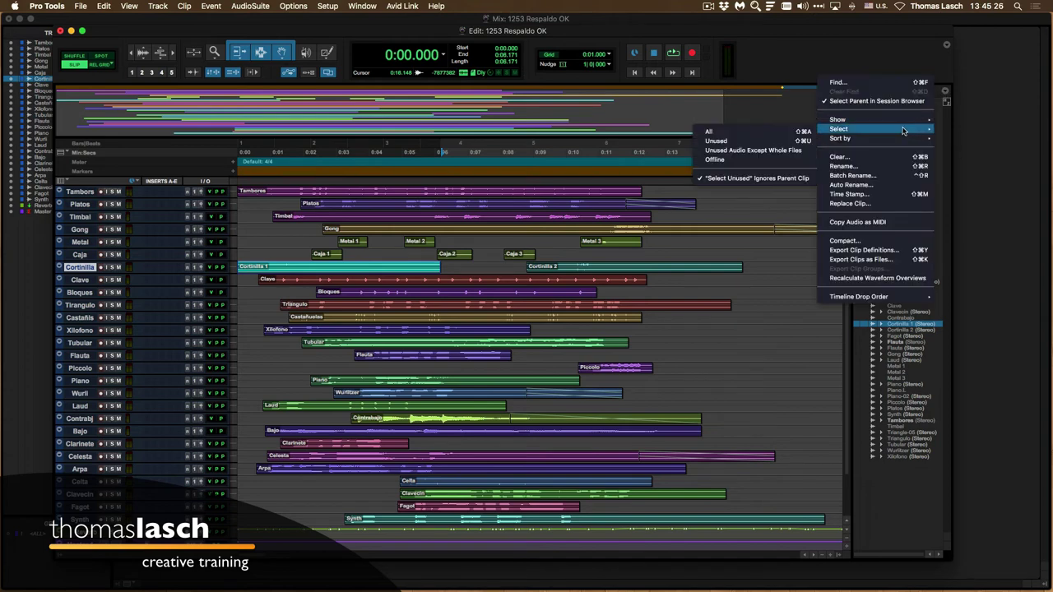
pyautogui.click(776, 143)
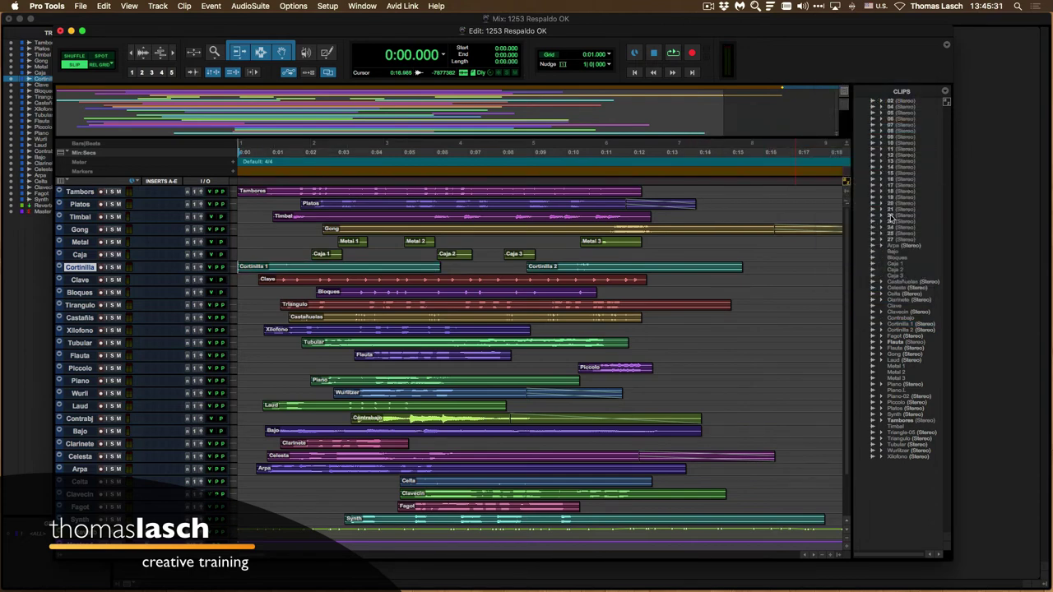
pyautogui.click(946, 91)
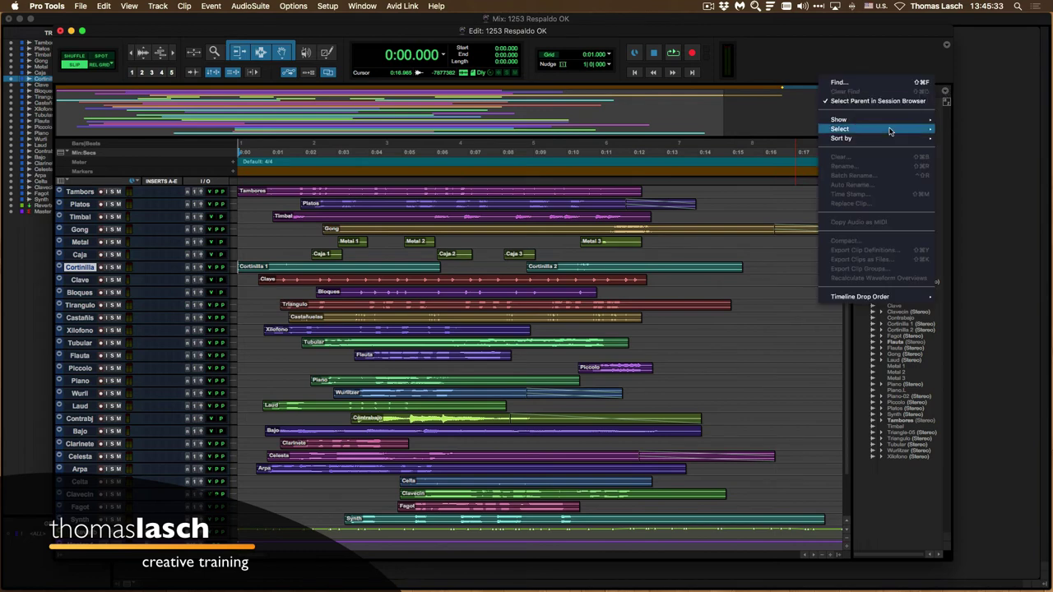
pyautogui.click(760, 240)
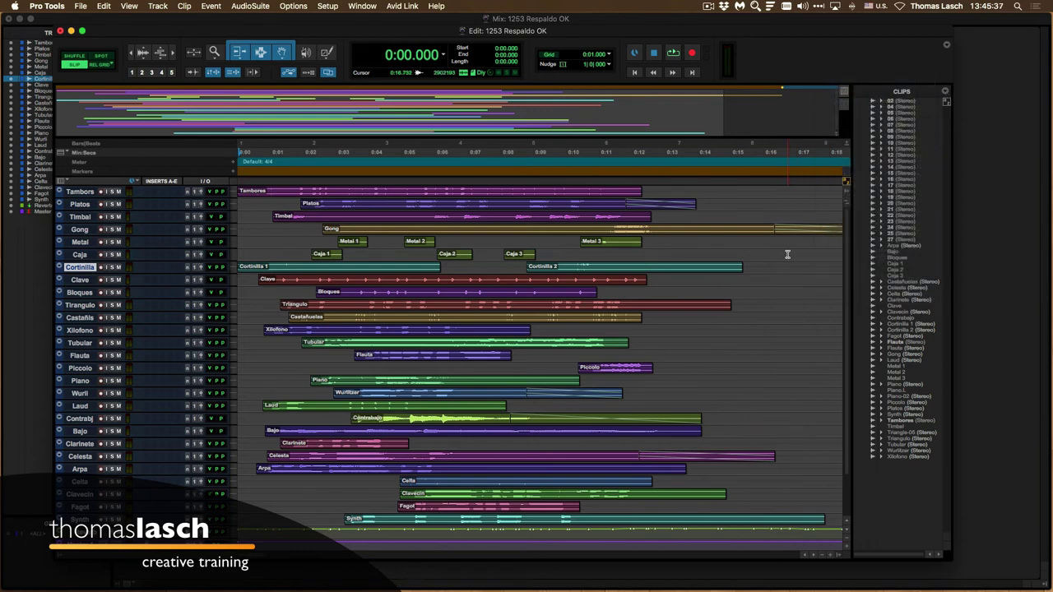
# Step: Review the Save Copy In options with Audio Files enabled, and cancel without saving another copy
pyautogui.click(83, 6)
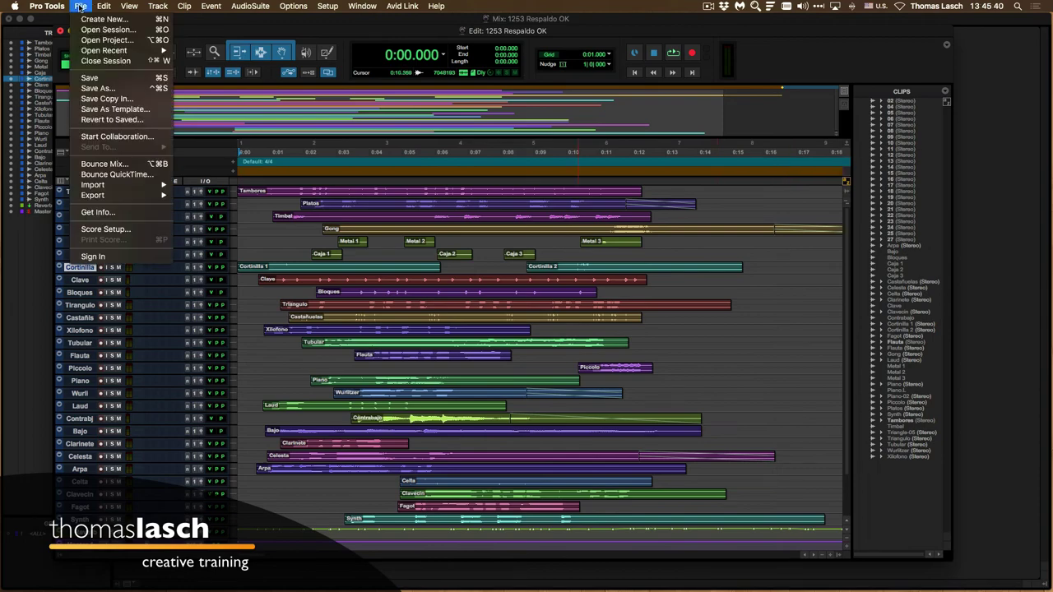
pyautogui.click(104, 99)
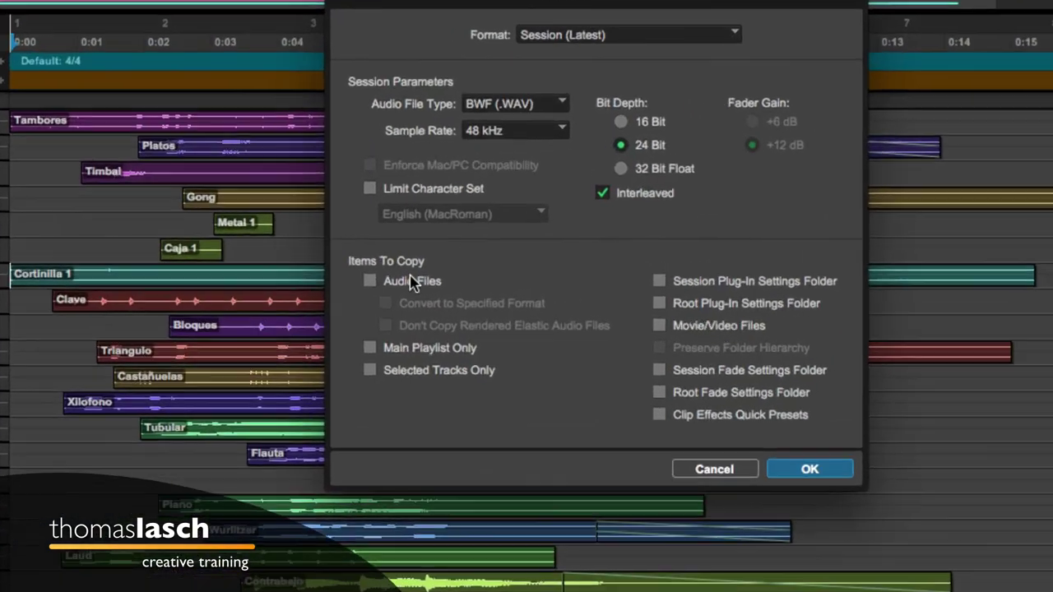
pyautogui.click(379, 281)
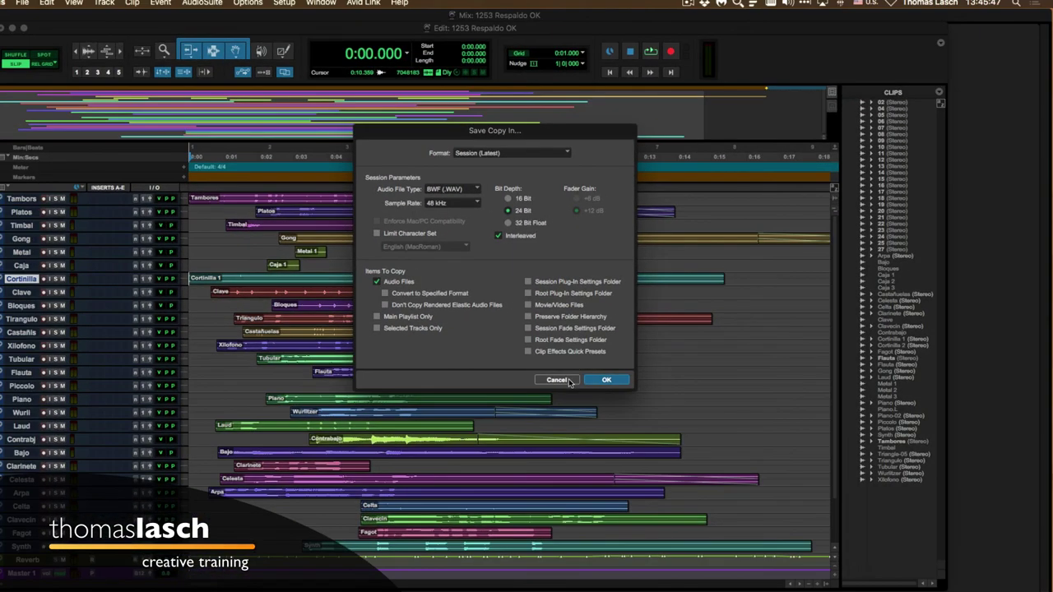
pyautogui.click(730, 469)
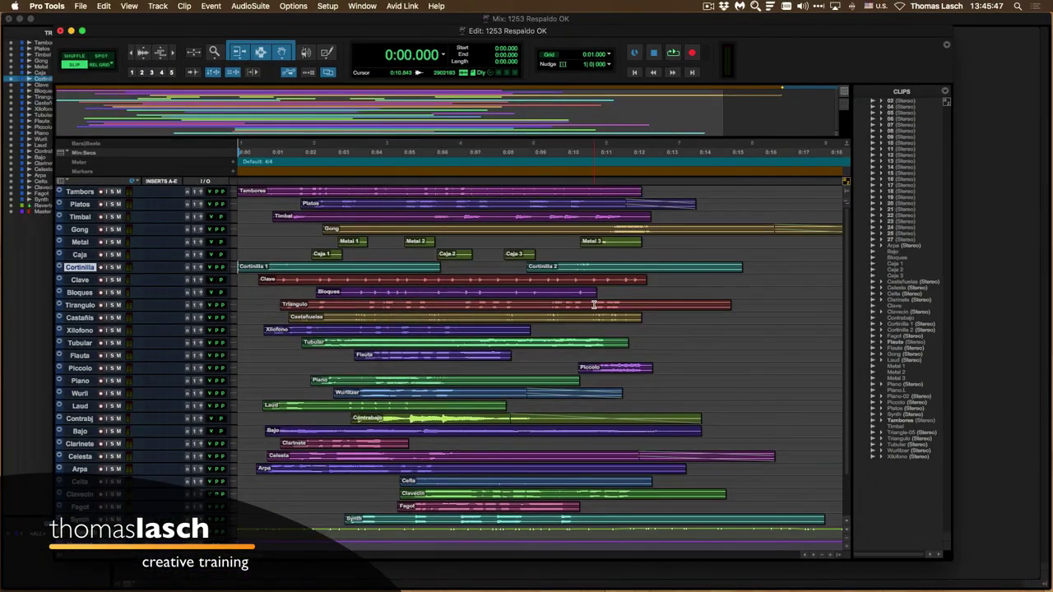